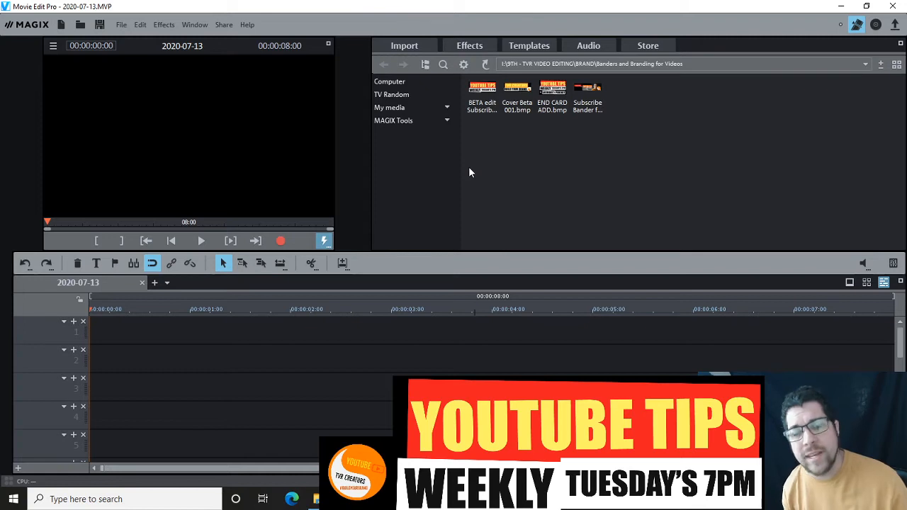
# Step: Place the A-roll clips MVI_0917 through MVI_0933 on track 1 and preview the footage from 00:00:43:04
pyautogui.click(485, 64)
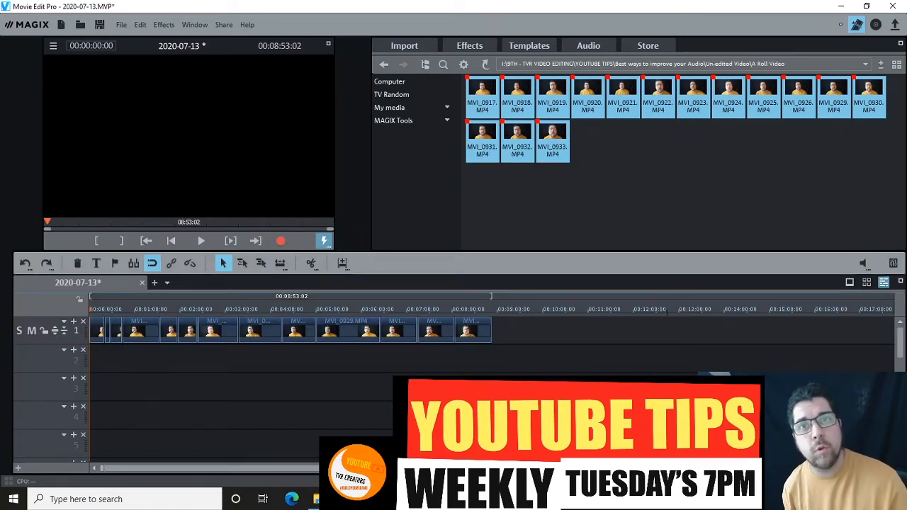
pyautogui.scroll(3, 361, 311)
pyautogui.click(350, 308)
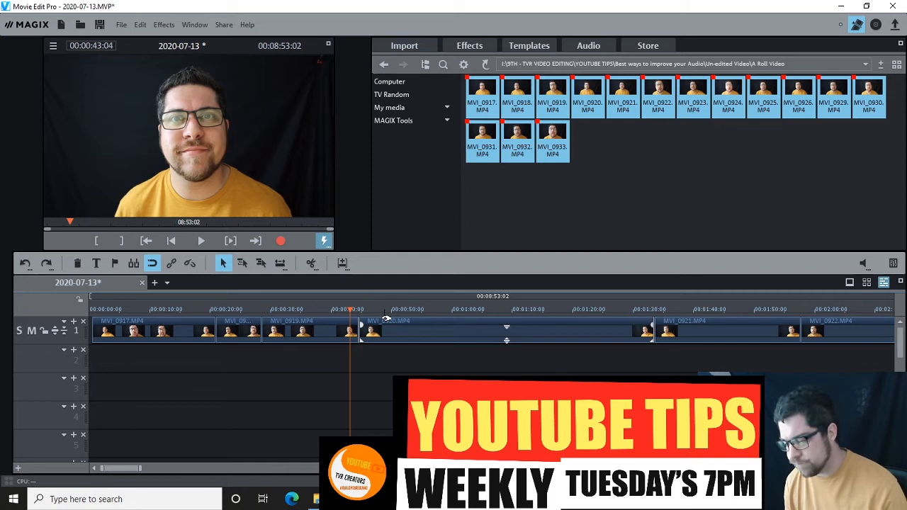
pyautogui.press('space')
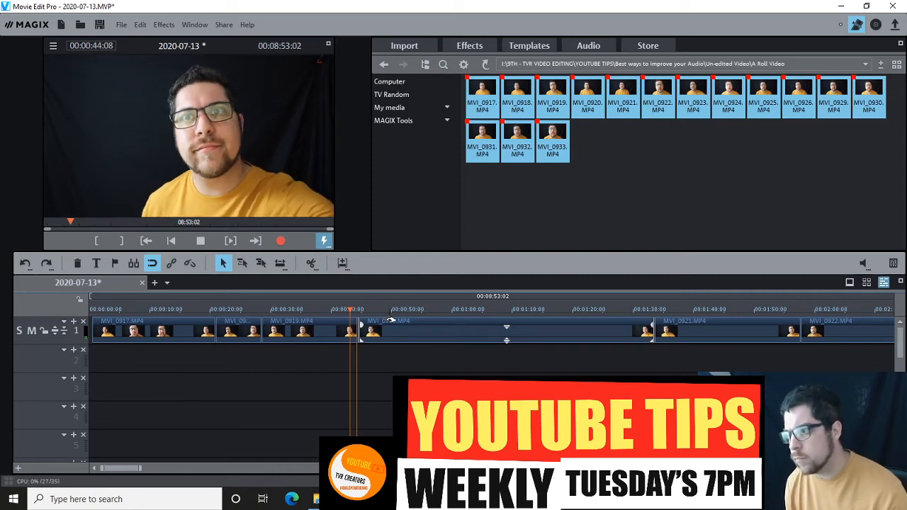
pyautogui.press('space')
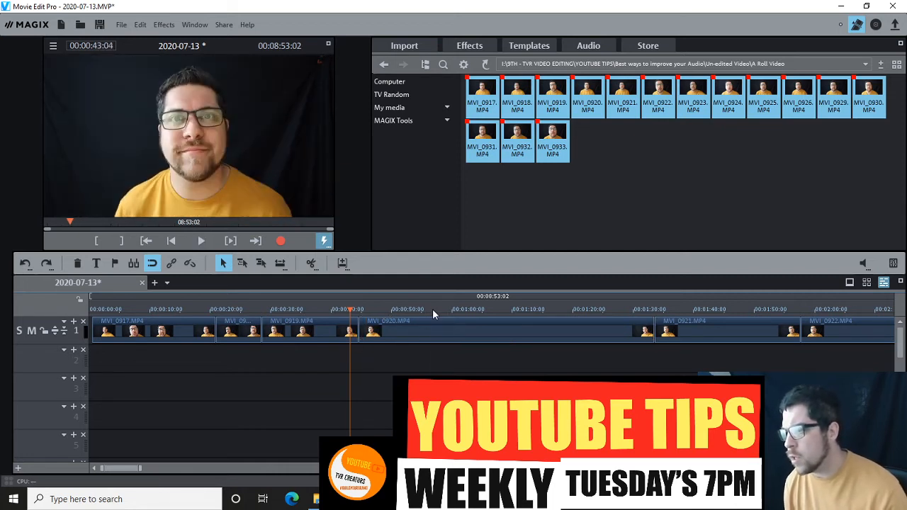
# Step: Shift MVI_0920 and all following clips about 23 seconds later on track 1, opening a gap after MVI_0919
pyautogui.click(433, 310)
pyautogui.scroll(-3, 433, 309)
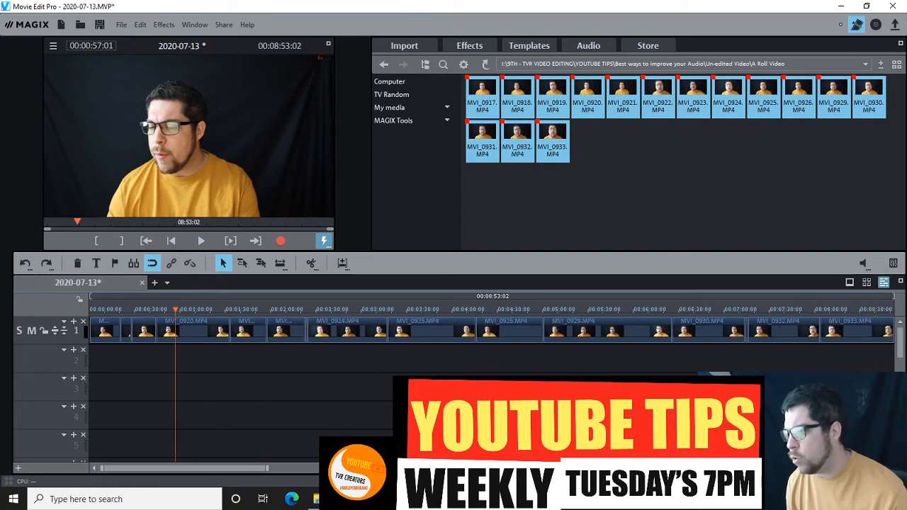
pyautogui.scroll(-2, 433, 309)
pyautogui.moveTo(591, 338); pyautogui.dragTo(187, 327)
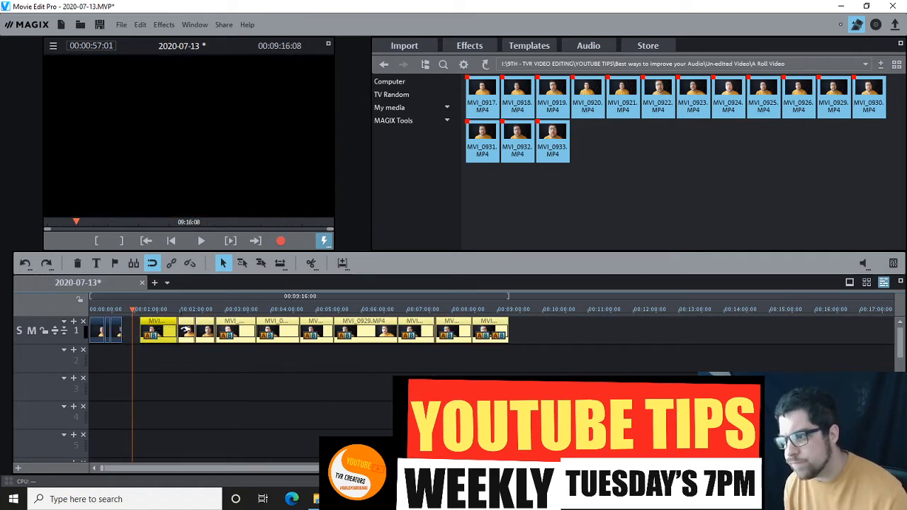
pyautogui.click(177, 349)
# Step: Split MVI_0920 at 00:01:27:01 and shift the clips after it about 59 seconds later, isolating its two pieces
pyautogui.click(165, 329)
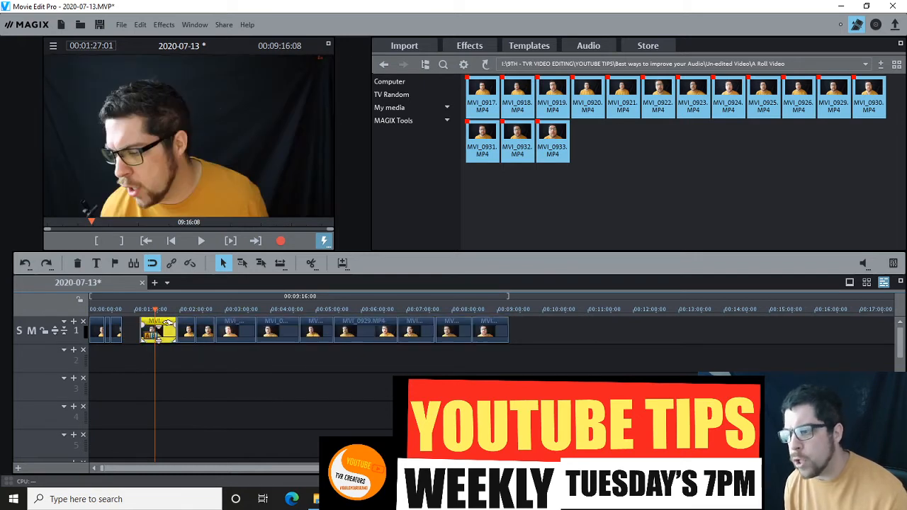
pyautogui.click(312, 262)
pyautogui.moveTo(533, 327); pyautogui.dragTo(183, 383)
pyautogui.moveTo(189, 327); pyautogui.dragTo(233, 327)
pyautogui.click(166, 330)
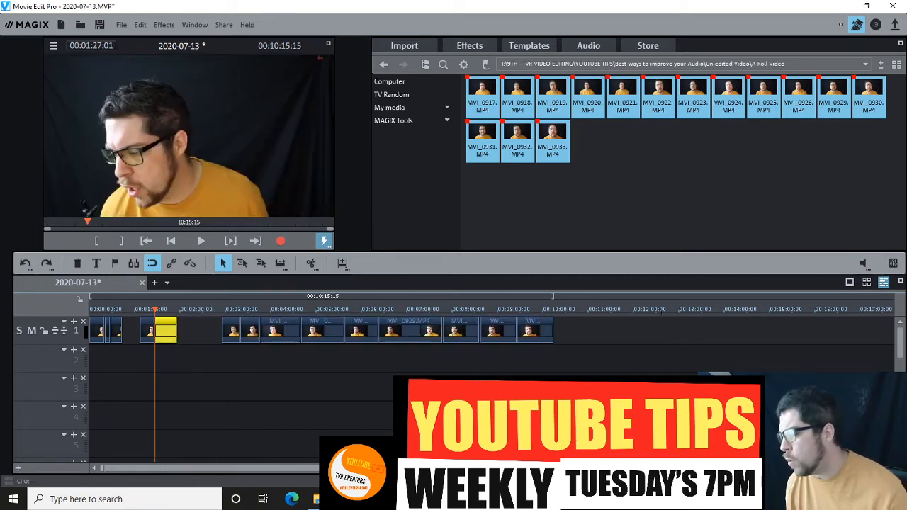
# Step: Overlap the second MVI_0920 piece about one second onto the end of the first to make a crossfade
pyautogui.scroll(3, 479, 326)
pyautogui.click(478, 310)
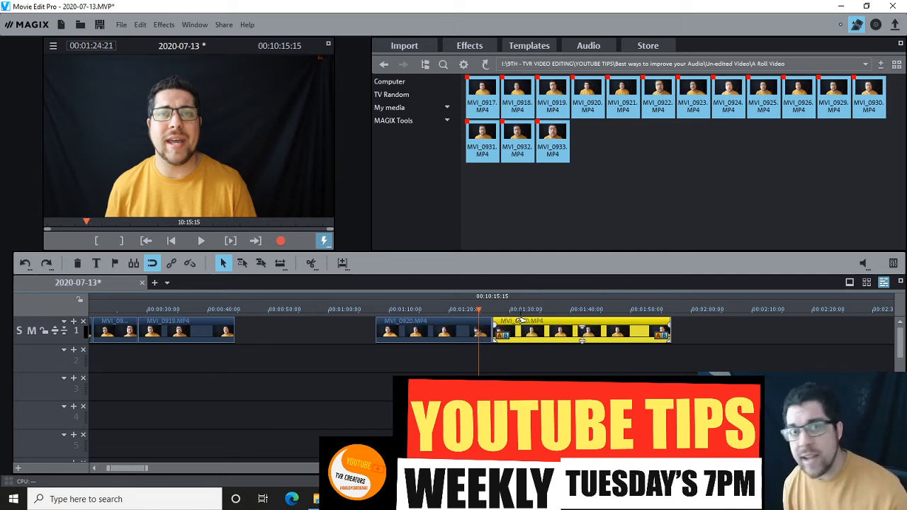
pyautogui.moveTo(514, 320); pyautogui.dragTo(507, 321)
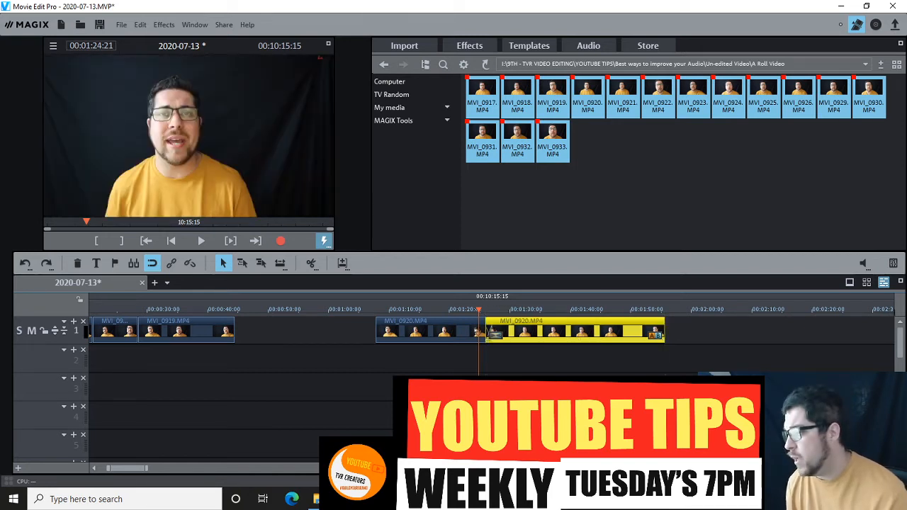
# Step: Play the crossfade between the two MVI_0920 pieces from 00:01:24:21 to review the transition
pyautogui.scroll(2, 493, 333)
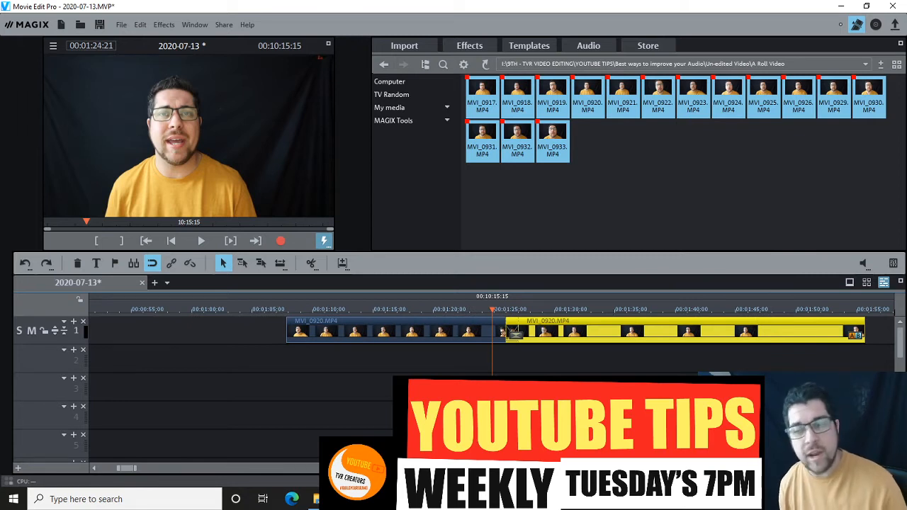
pyautogui.press('space')
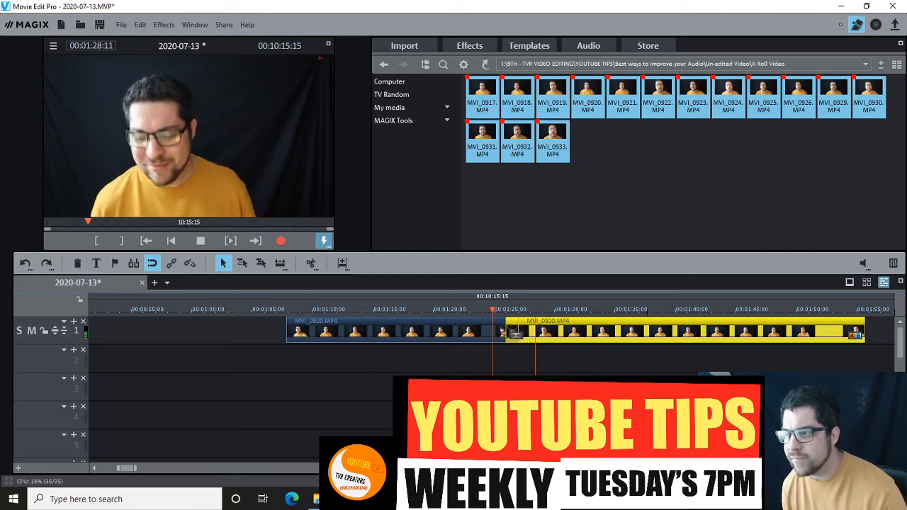
pyautogui.press('space')
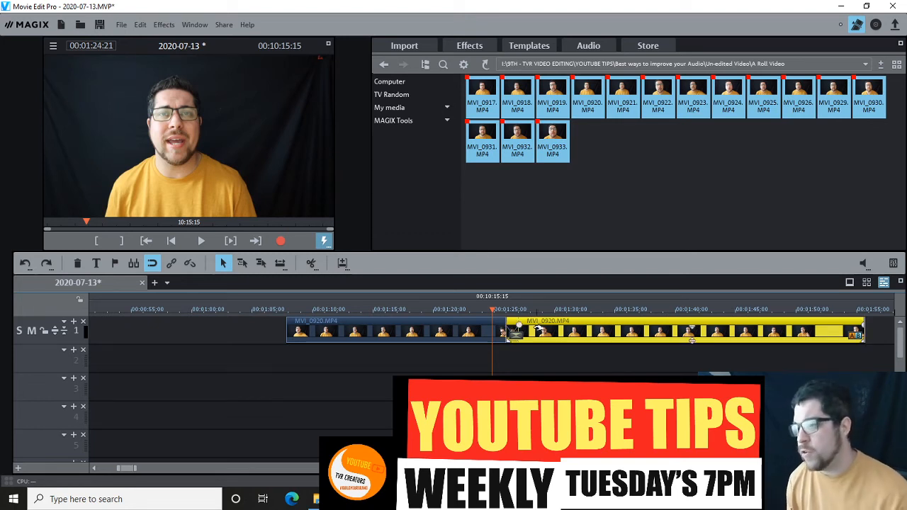
pyautogui.moveTo(549, 332)
pyautogui.mouseDown()
pyautogui.moveTo(586, 334)
pyautogui.moveTo(548, 335)
pyautogui.mouseUp()
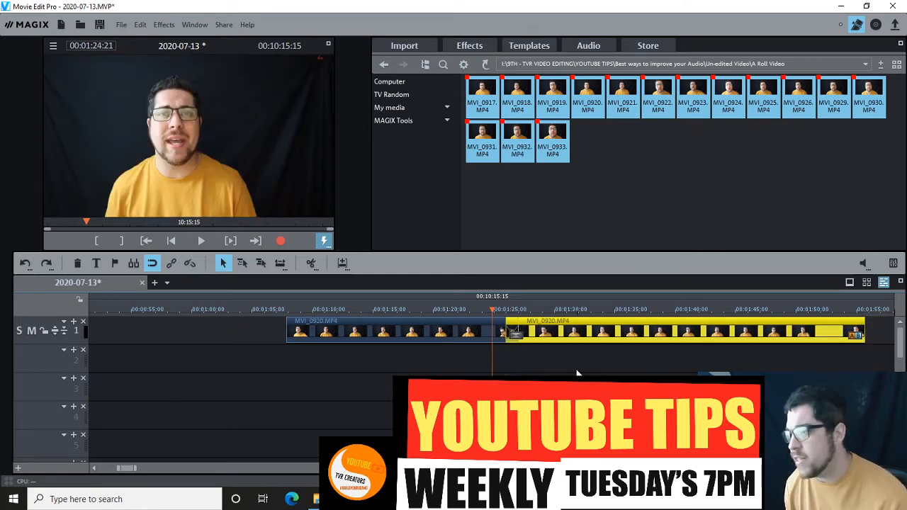
pyautogui.press('space')
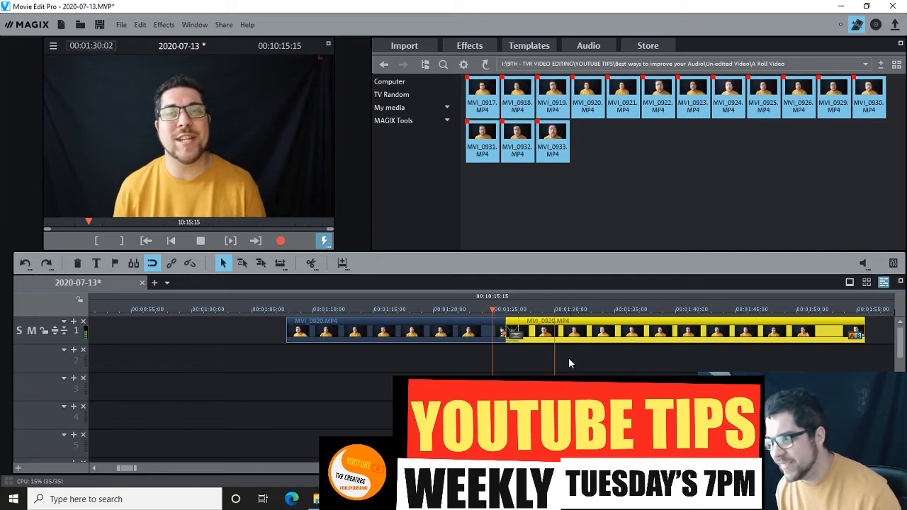
pyautogui.press('space')
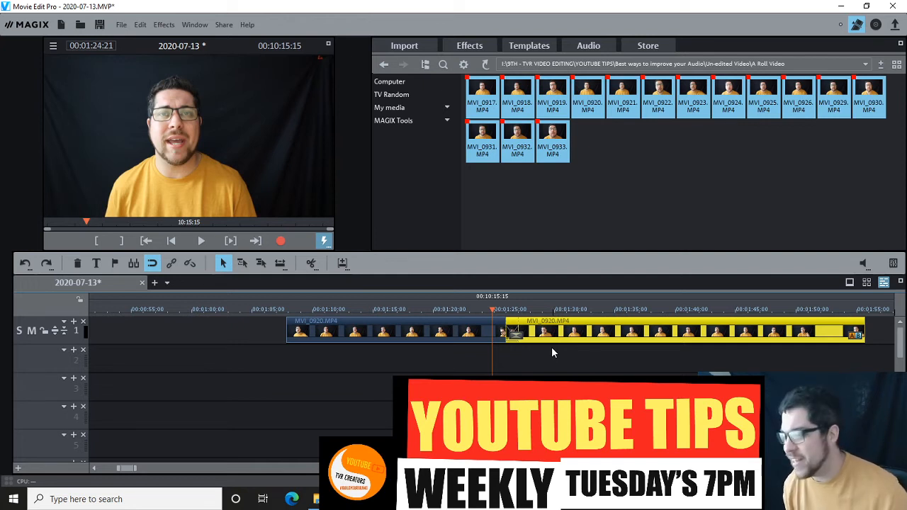
# Step: Pull the second MVI_0920 piece clear of the first and ungroup the audio from the video in both pieces
pyautogui.moveTo(554, 327)
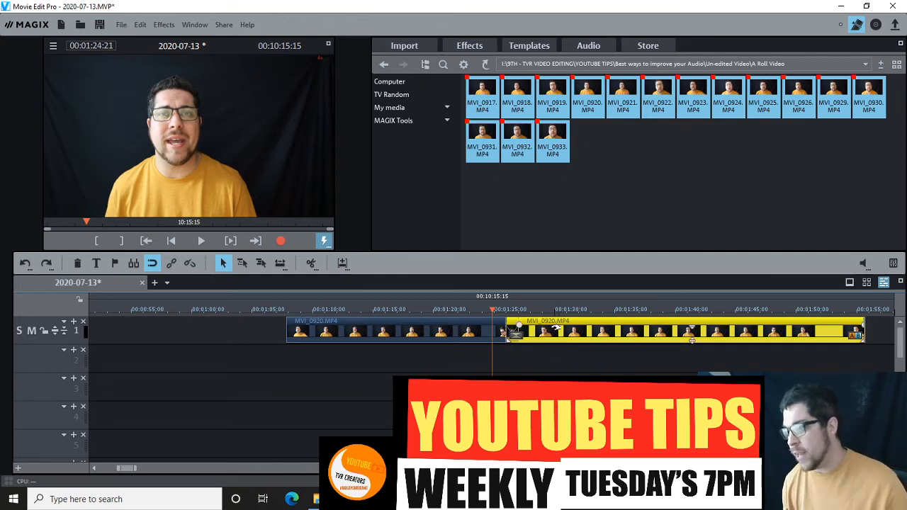
pyautogui.moveTo(554, 327); pyautogui.dragTo(574, 330)
pyautogui.click(396, 329)
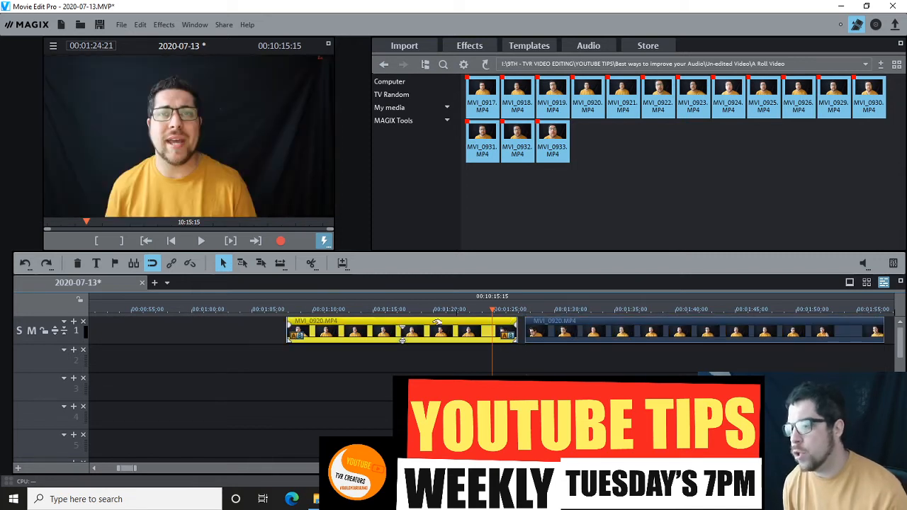
pyautogui.click(190, 263)
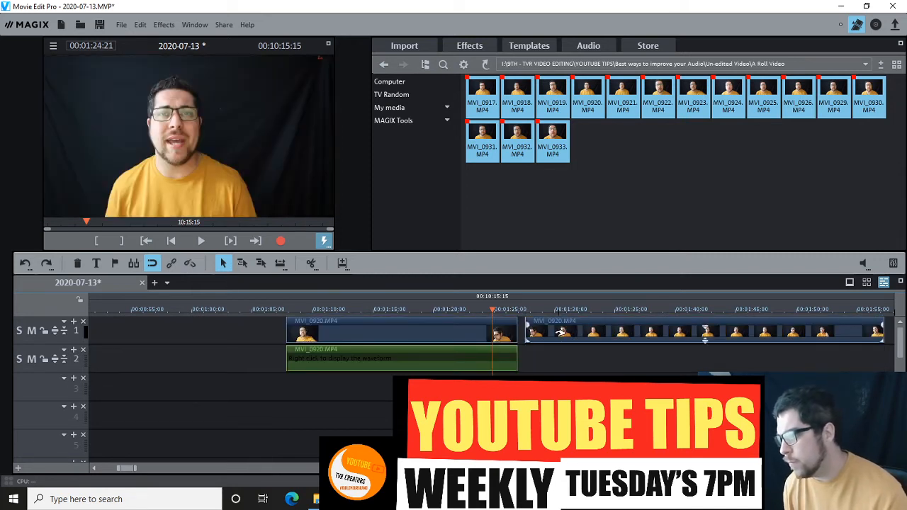
pyautogui.click(557, 320)
pyautogui.click(190, 262)
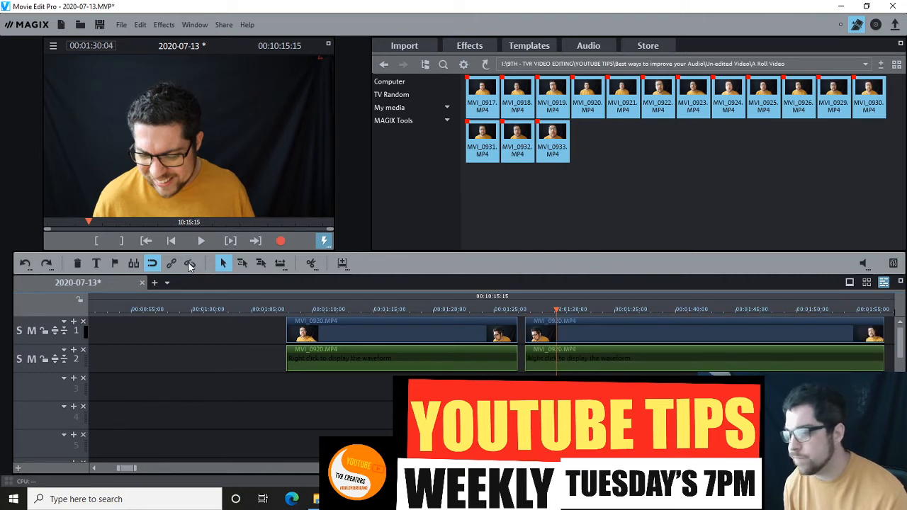
# Step: Split the second MVI_0920 piece's video and audio together at 00:01:28:22
pyautogui.click(541, 333)
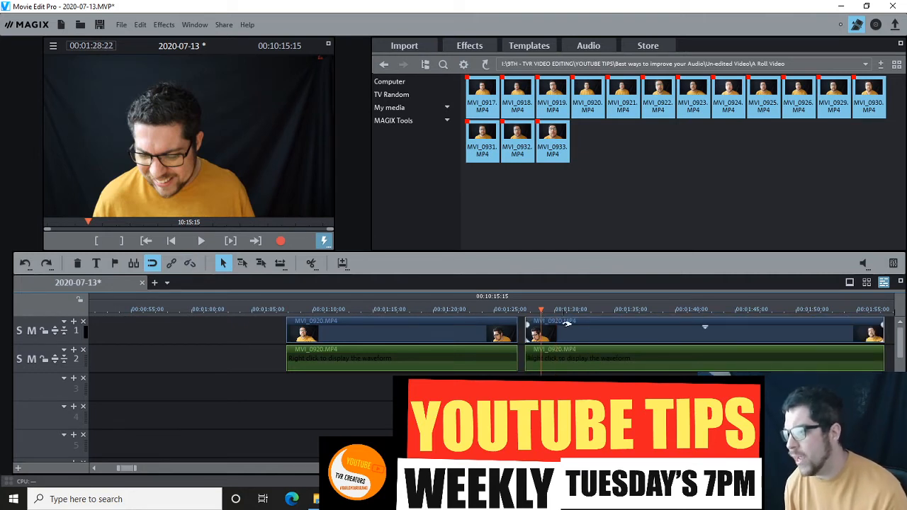
pyautogui.click(587, 330)
pyautogui.keyDown('ctrl'); pyautogui.click(588, 351); pyautogui.keyUp('ctrl')
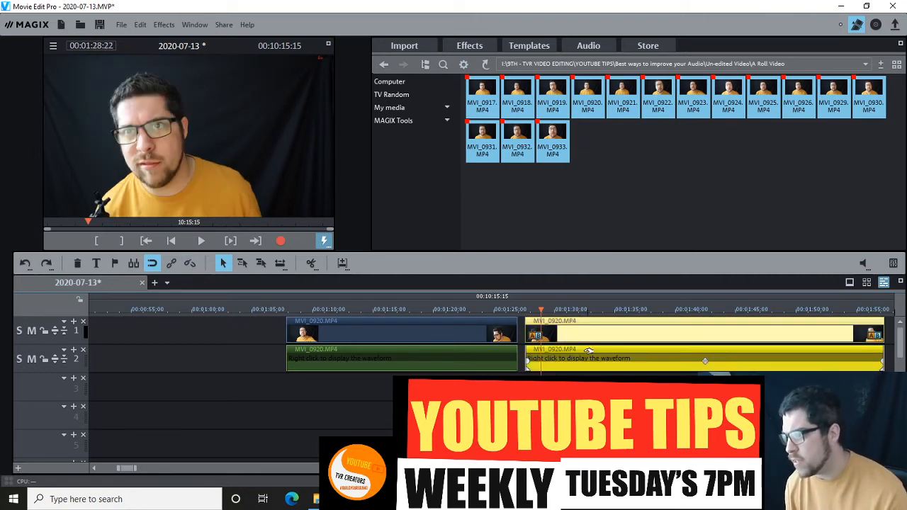
pyautogui.click(311, 263)
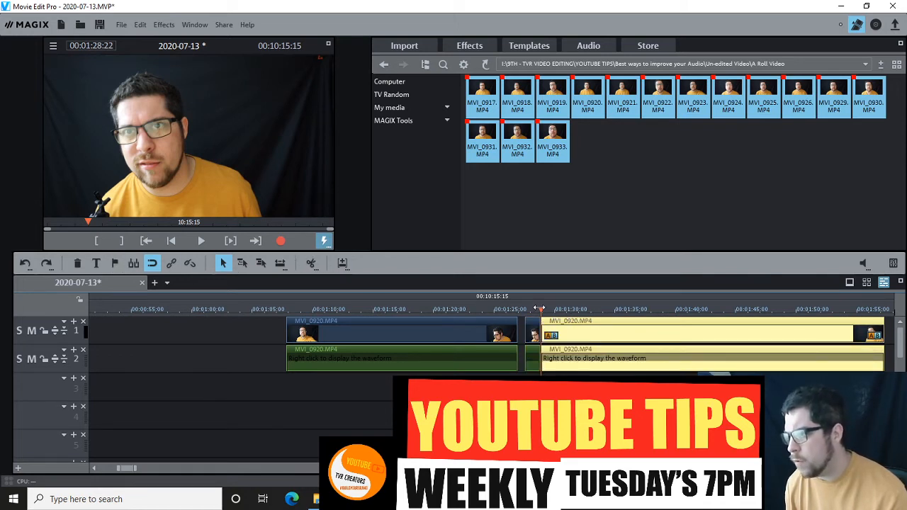
# Step: Move the short audio fragment before the new split to track 3, beneath the end of the first piece
pyautogui.click(537, 309)
pyautogui.click(534, 310)
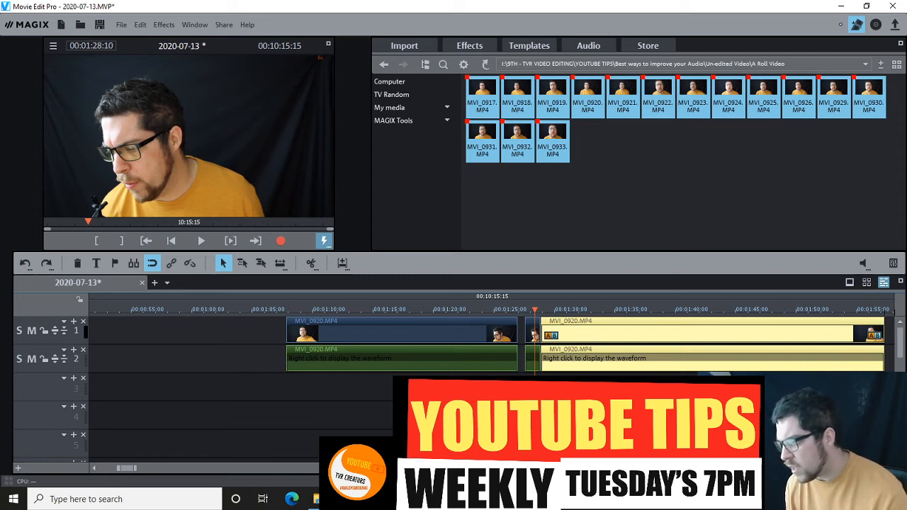
pyautogui.scroll(2, 535, 309)
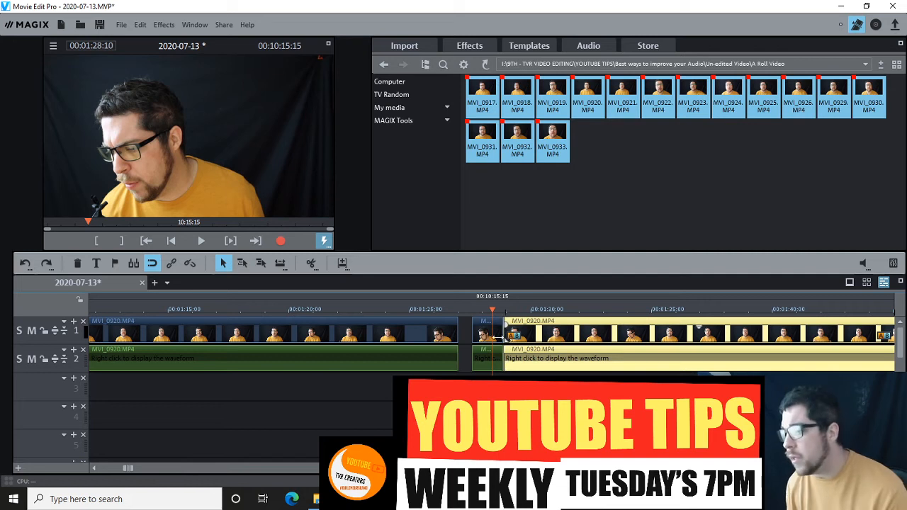
pyautogui.click(487, 351)
pyautogui.moveTo(486, 350); pyautogui.dragTo(442, 382)
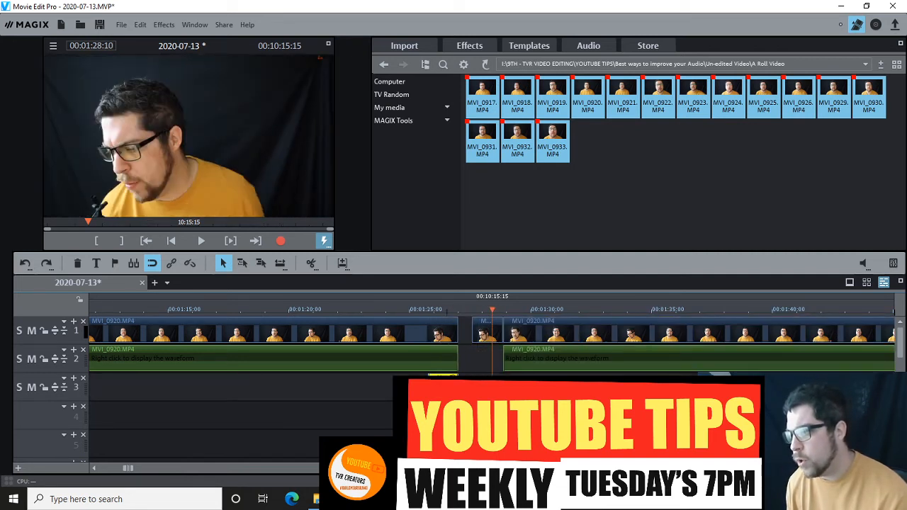
# Step: Delete the short video fragment and move the remaining MVI_0920 video and audio up against the first piece
pyautogui.click(486, 327)
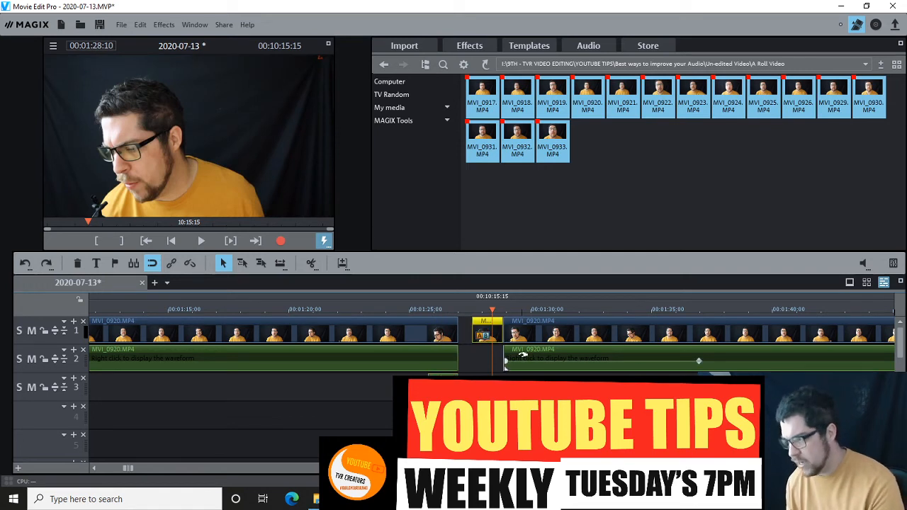
pyautogui.press('Delete')
pyautogui.moveTo(521, 328); pyautogui.dragTo(479, 327)
pyautogui.moveTo(531, 358); pyautogui.dragTo(487, 339)
pyautogui.click(487, 339)
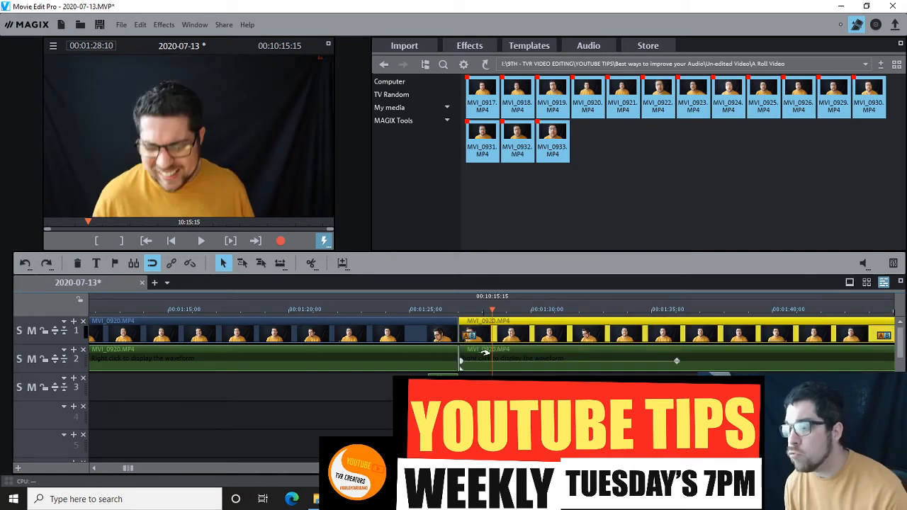
# Step: Group the video and audio of the second MVI_0920 piece
pyautogui.keyDown('ctrl'); pyautogui.click(462, 358); pyautogui.keyUp('ctrl')
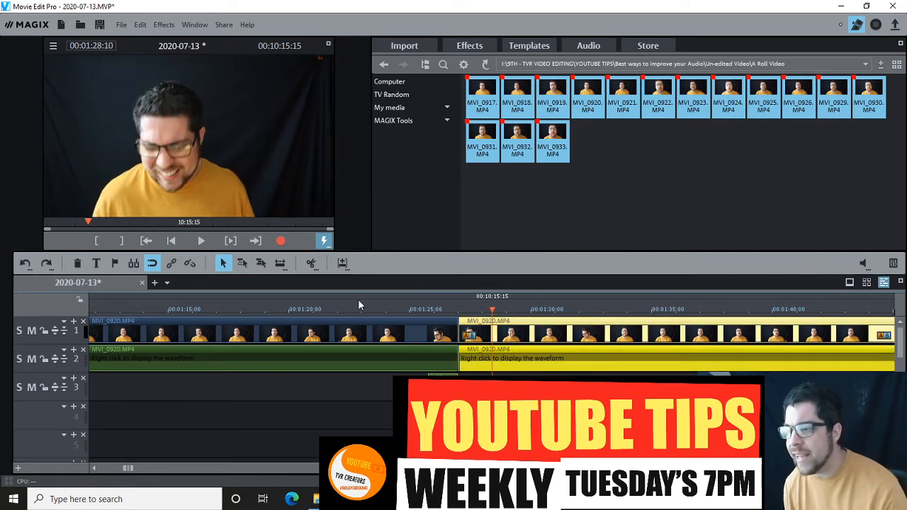
pyautogui.click(171, 263)
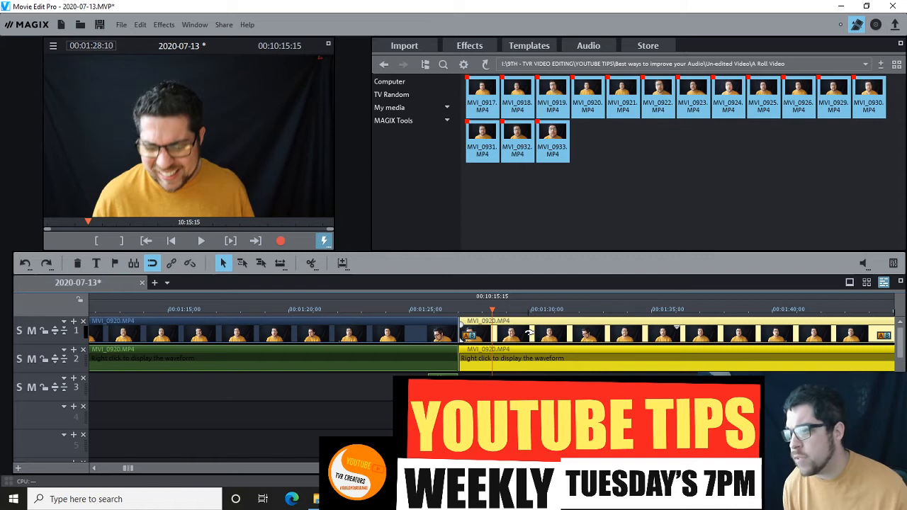
pyautogui.click(525, 332)
pyautogui.click(524, 360)
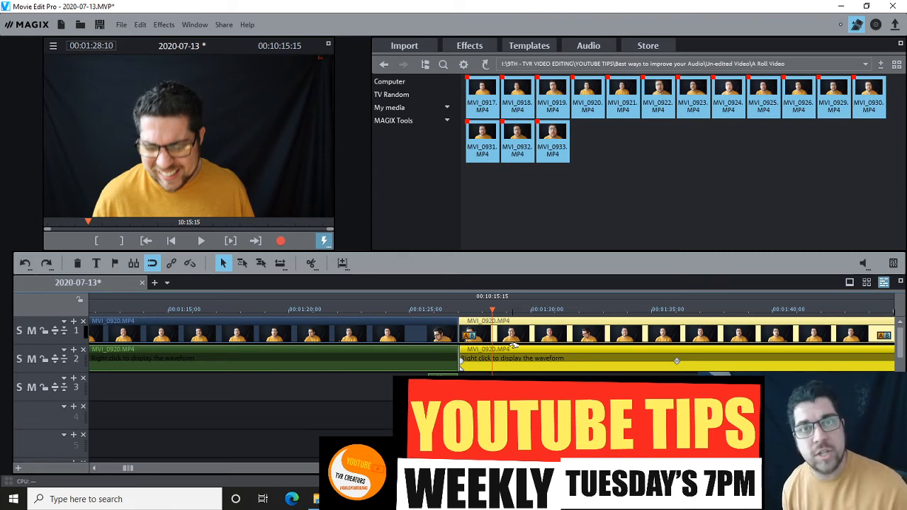
# Step: Play the edited cut between the MVI_0920 pieces from 00:01:24:22
pyautogui.click(407, 311)
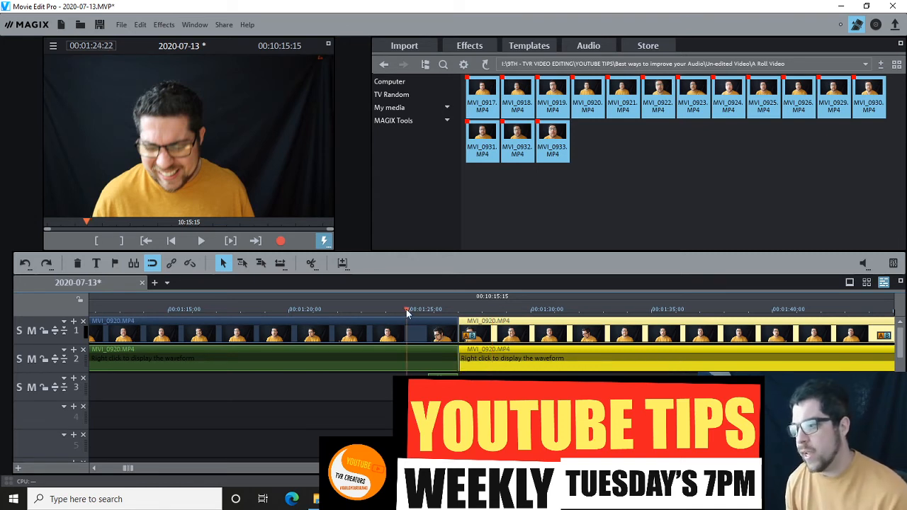
pyautogui.press('space')
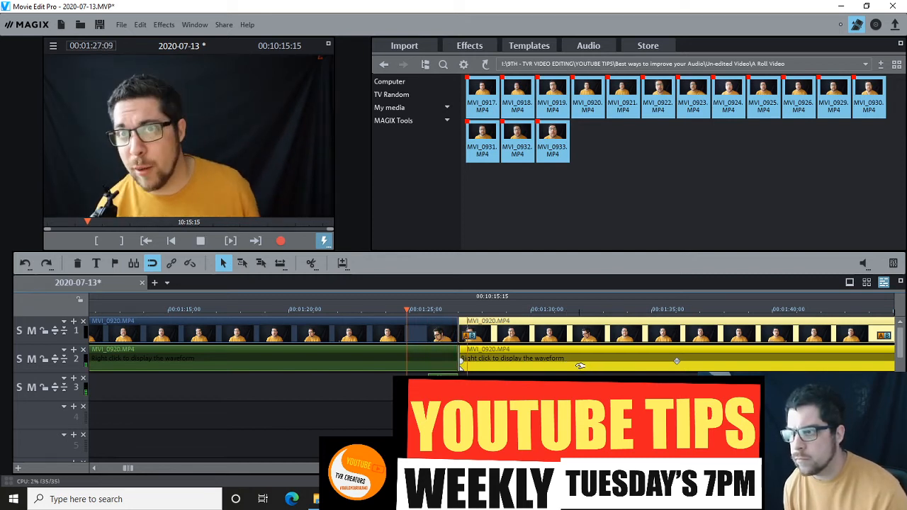
pyautogui.press('space')
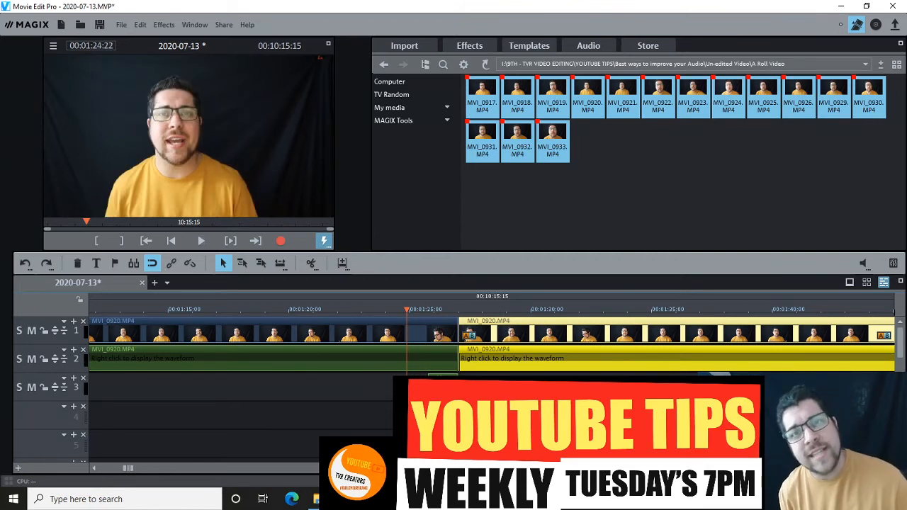
# Step: Delete the short audio fragment on track 3 beneath the end of the first MVI_0920 piece
pyautogui.click(442, 375)
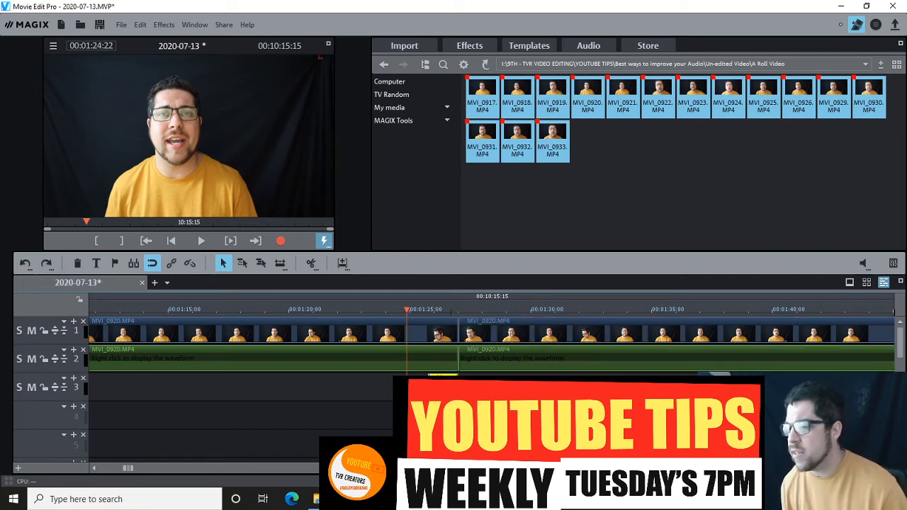
pyautogui.press('Delete')
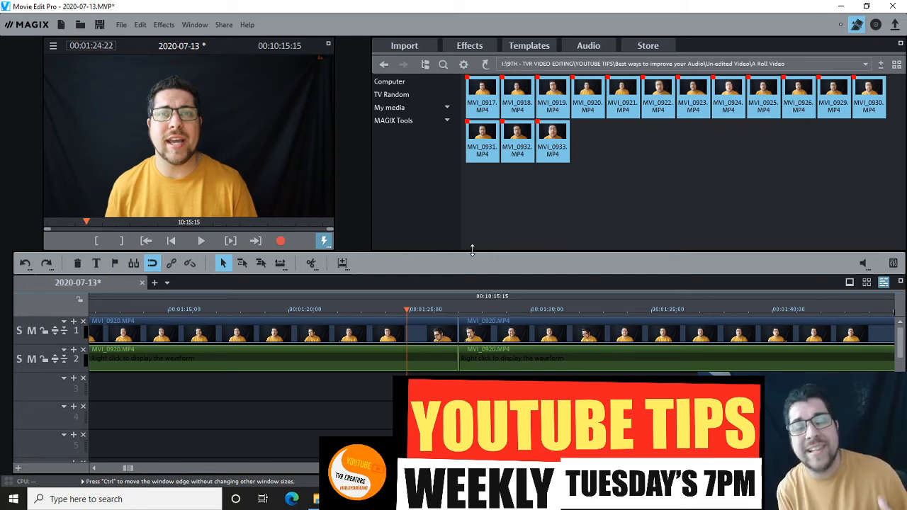
# Step: Add Lord_Of_The_Dawn.mp3 from the Music - Copyright free folder to track 3 and play the mix from 00:01:19:08
pyautogui.doubleClick(486, 64)
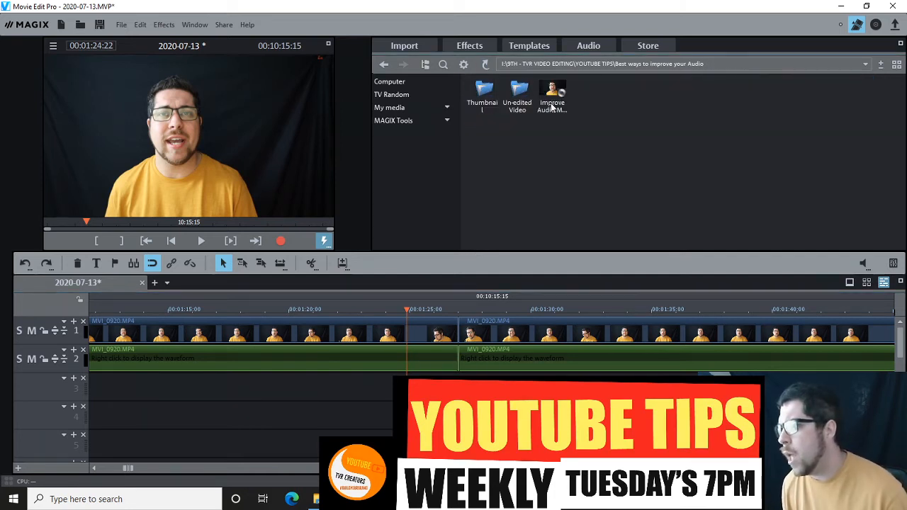
pyautogui.click(485, 64)
pyautogui.click(485, 64)
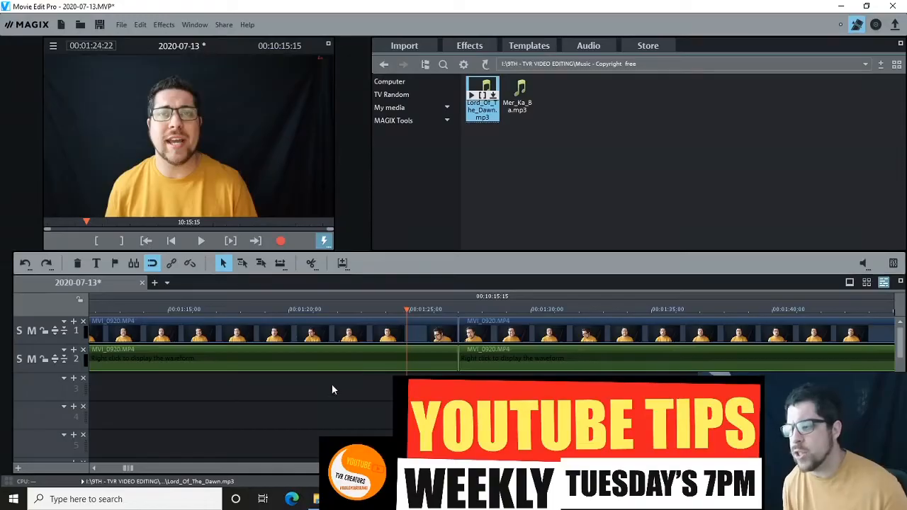
pyautogui.moveTo(373, 399); pyautogui.dragTo(377, 389)
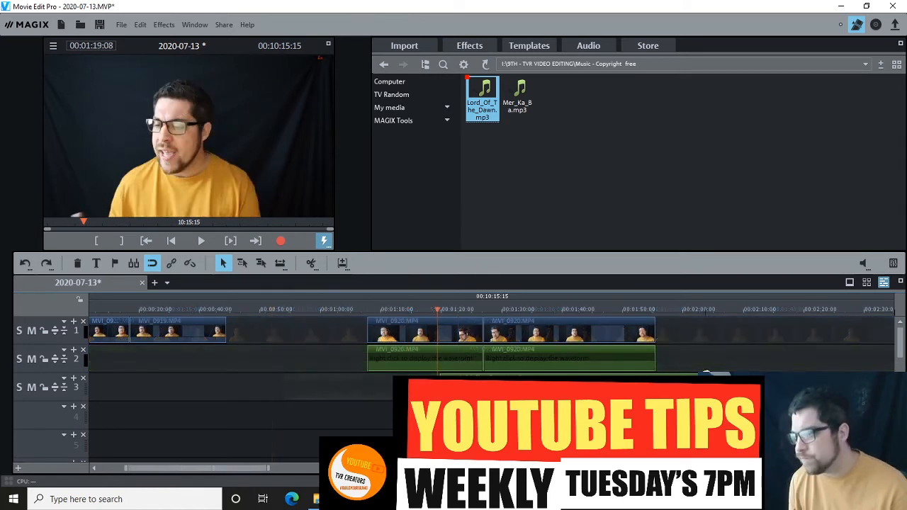
pyautogui.press('space')
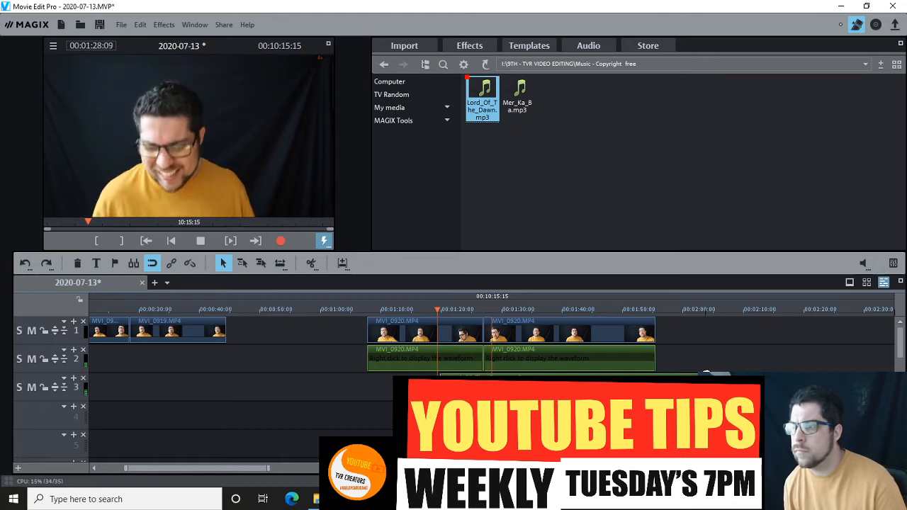
pyautogui.press('space')
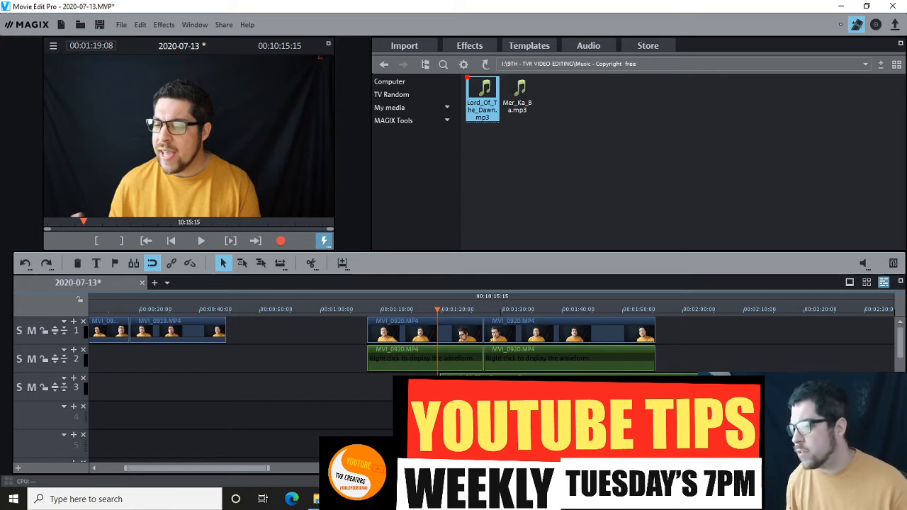
# Step: Move the music on track 3 earlier so it starts before the MVI_0920 clips, and play from 00:01:08:19
pyautogui.moveTo(439, 386); pyautogui.dragTo(92, 386)
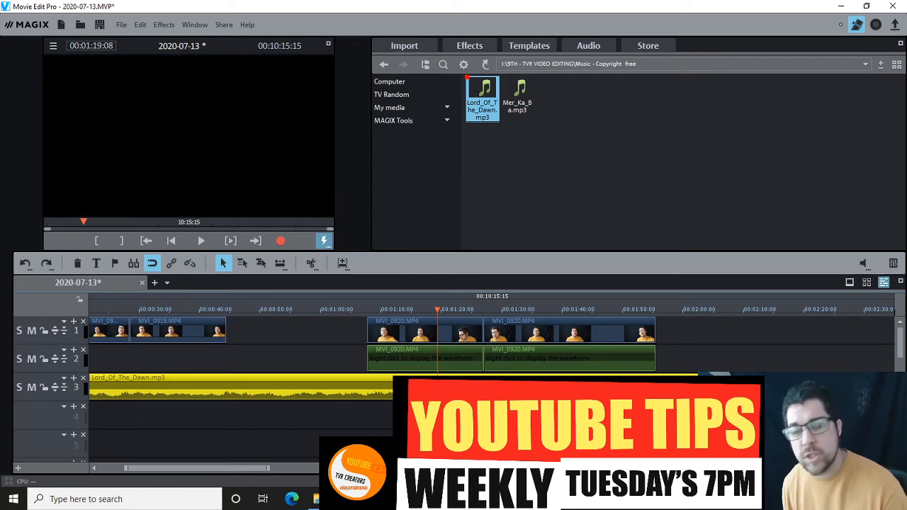
pyautogui.doubleClick(374, 312)
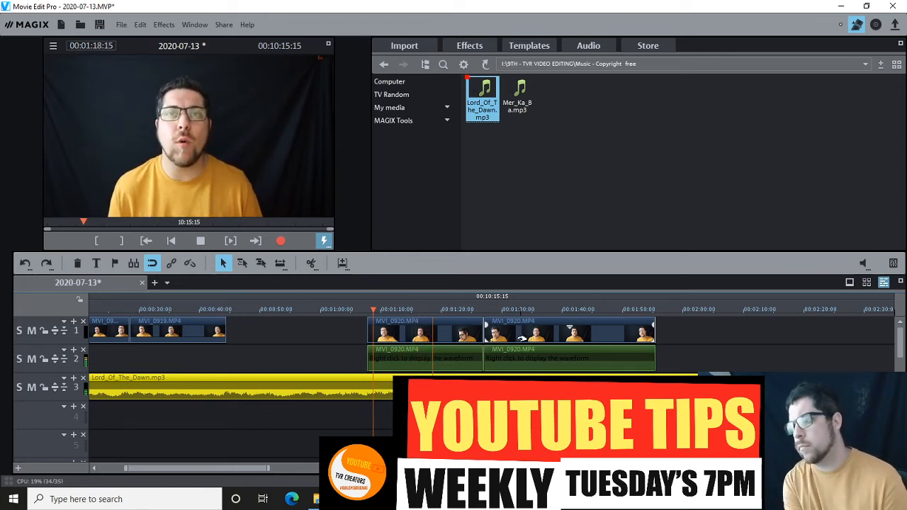
pyautogui.press('space')
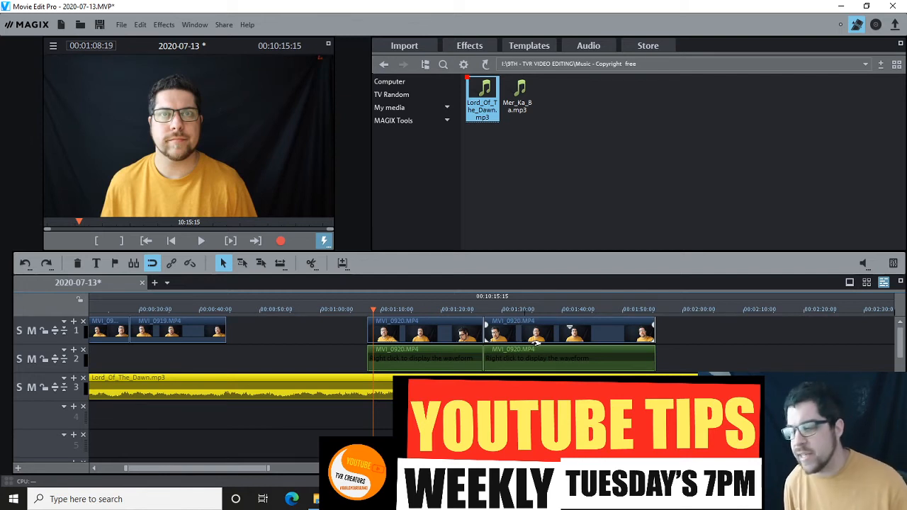
# Step: Split the music at the start of the first MVI_0920 piece, 00:01:07:21, and delete the part before it
pyautogui.click(367, 311)
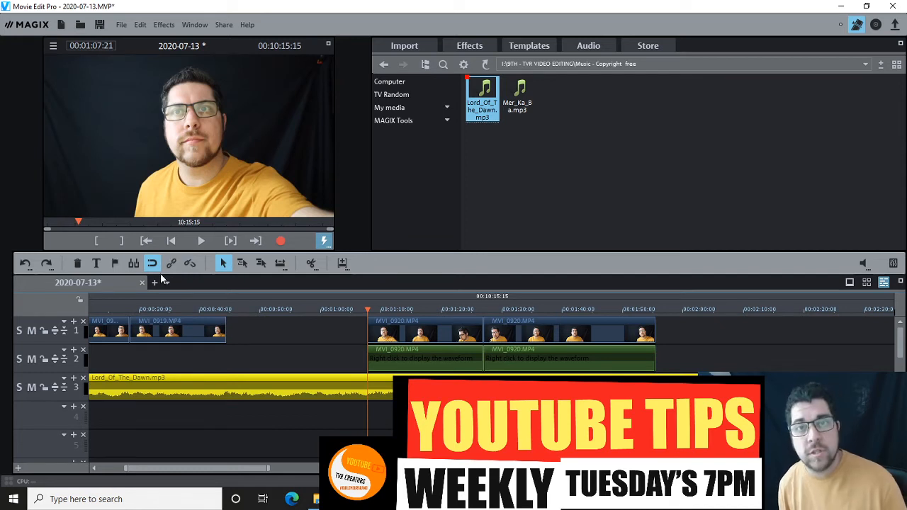
pyautogui.click(311, 265)
pyautogui.moveTo(283, 386); pyautogui.dragTo(244, 414)
pyautogui.press('Delete')
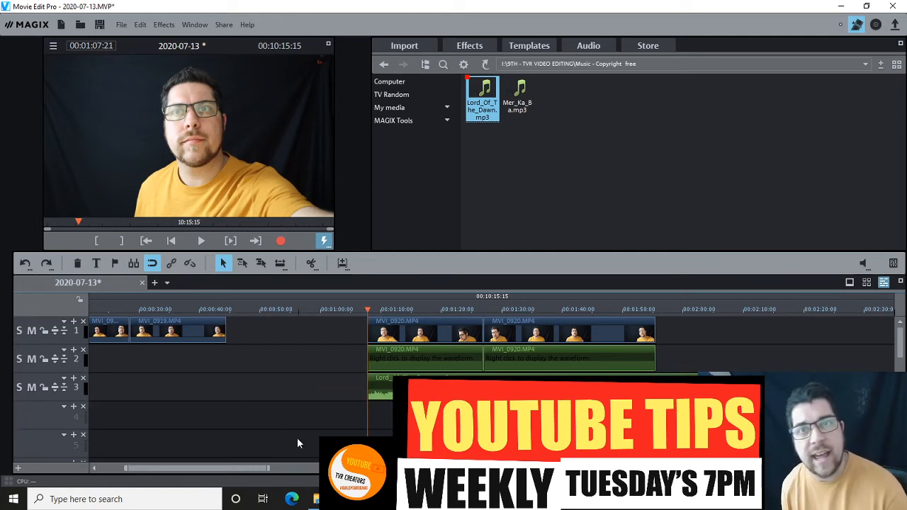
# Step: Add a fade-in to the start of Lord_Of_The_Dawn.mp3 and check it by playing from 00:01:07:21
pyautogui.click(369, 390)
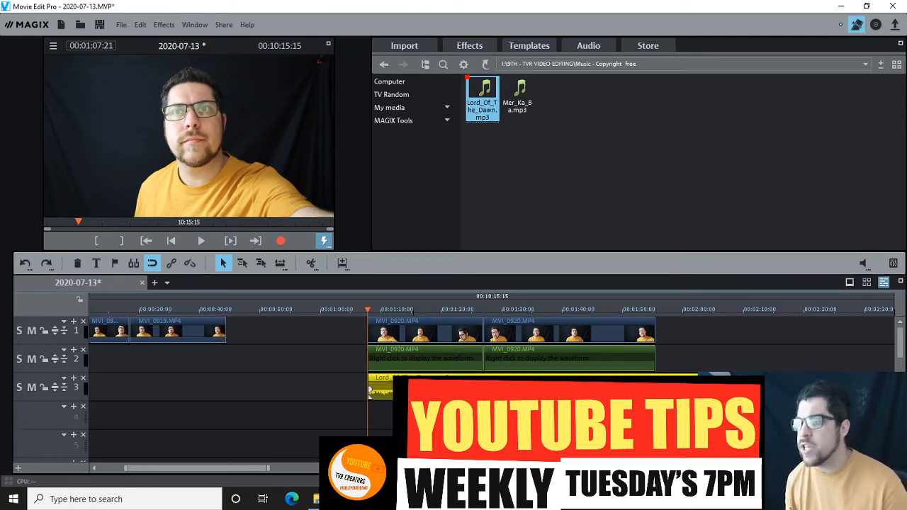
pyautogui.press('space')
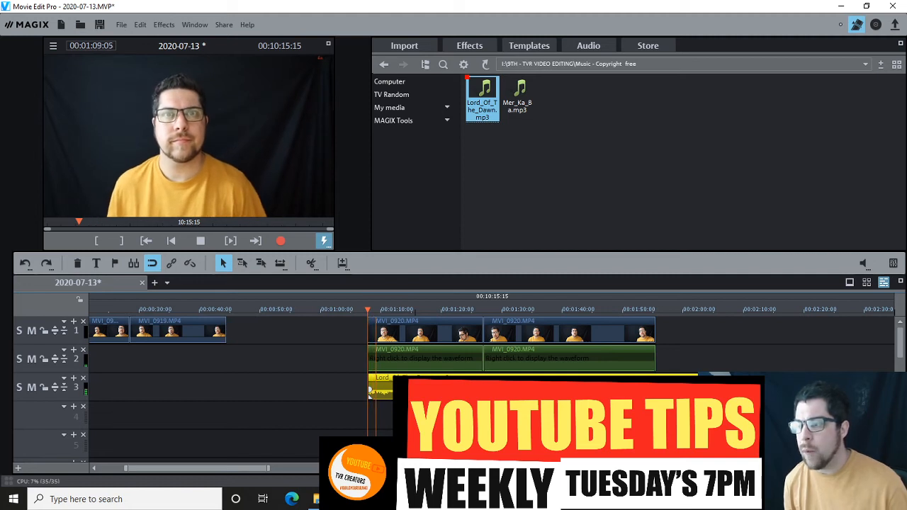
pyautogui.press('space')
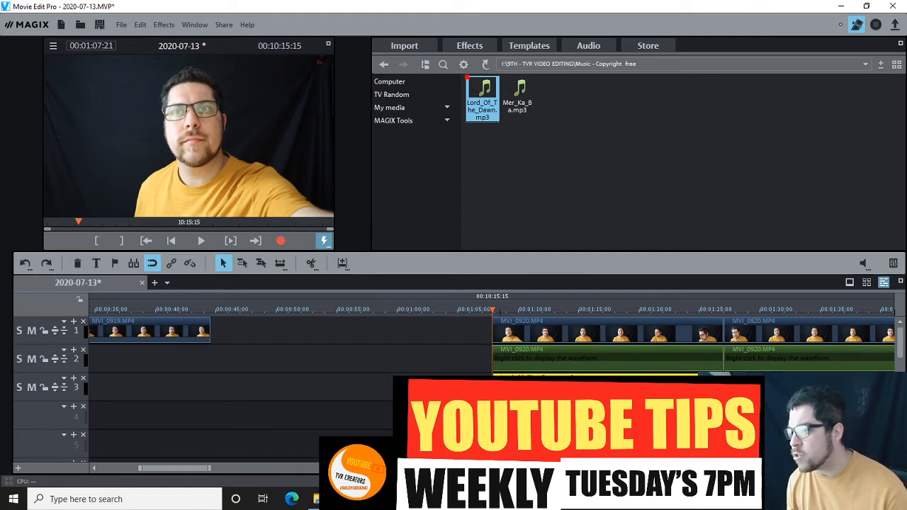
pyautogui.press('space')
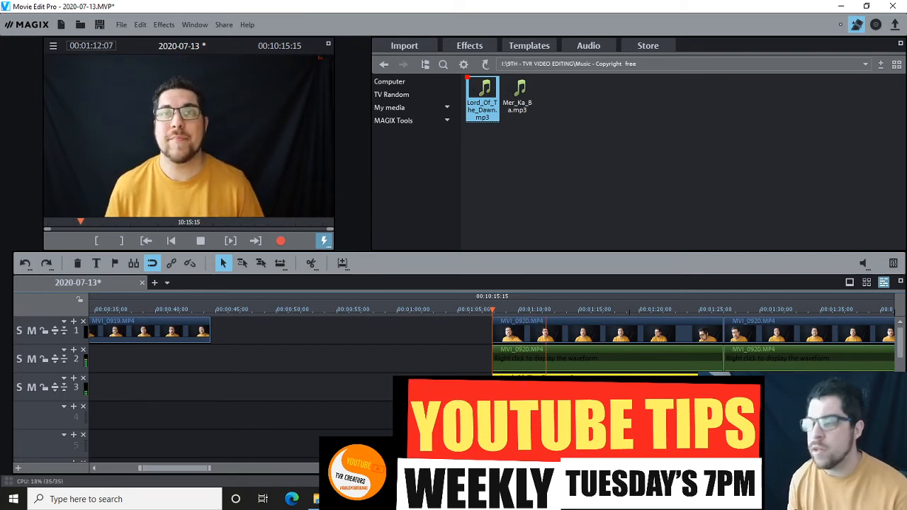
pyautogui.press('space')
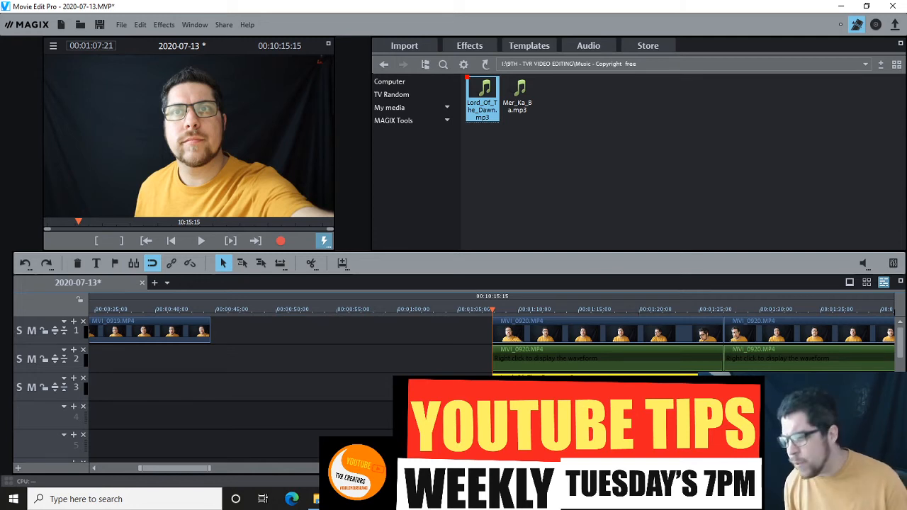
pyautogui.press('-')
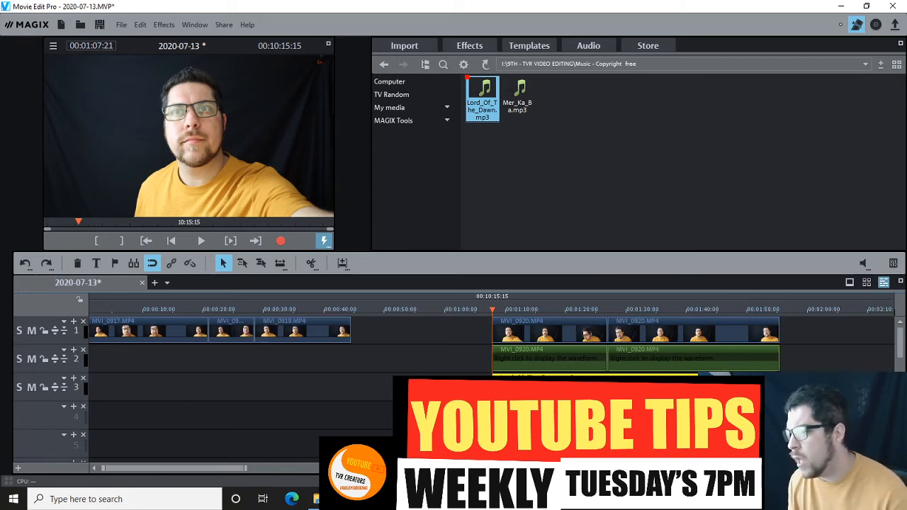
pyautogui.press('space')
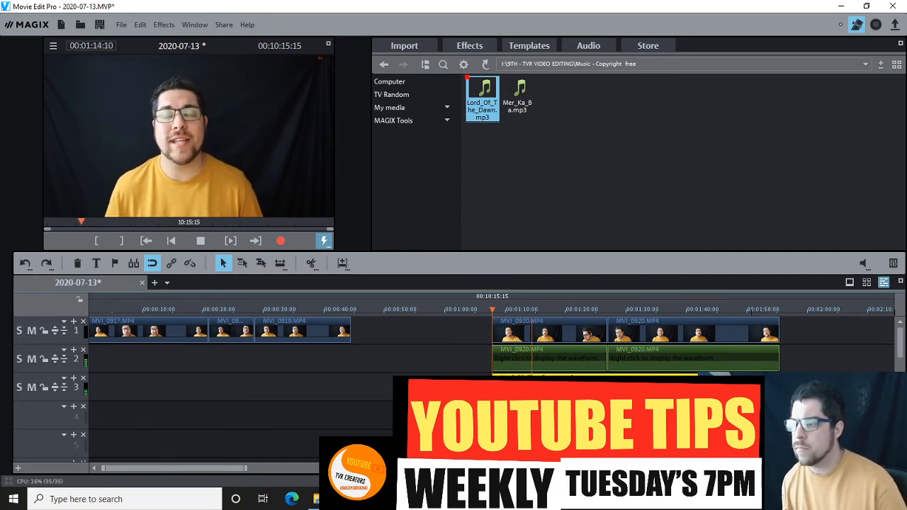
pyautogui.press('space')
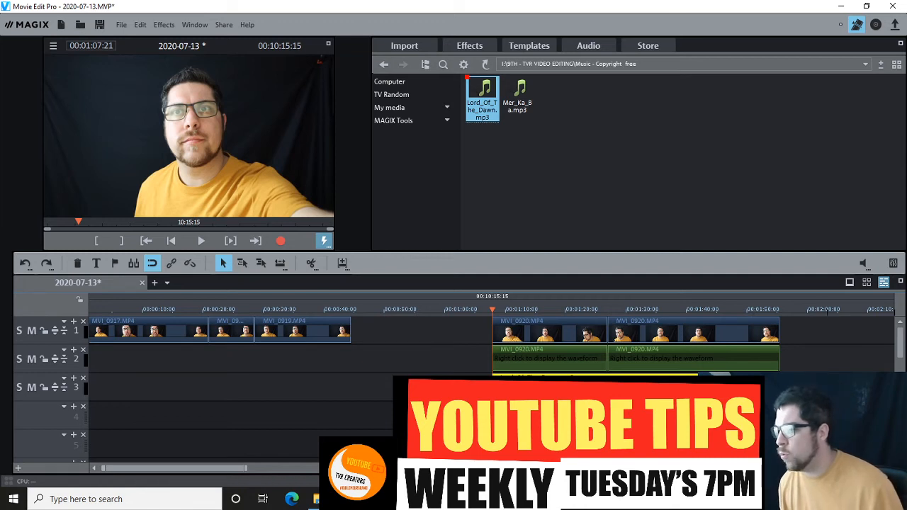
# Step: Lower the volume of Lord_Of_The_Dawn.mp3 beneath the speech and check the balance by playing from 00:01:07:21
pyautogui.scroll(-2, 492, 347)
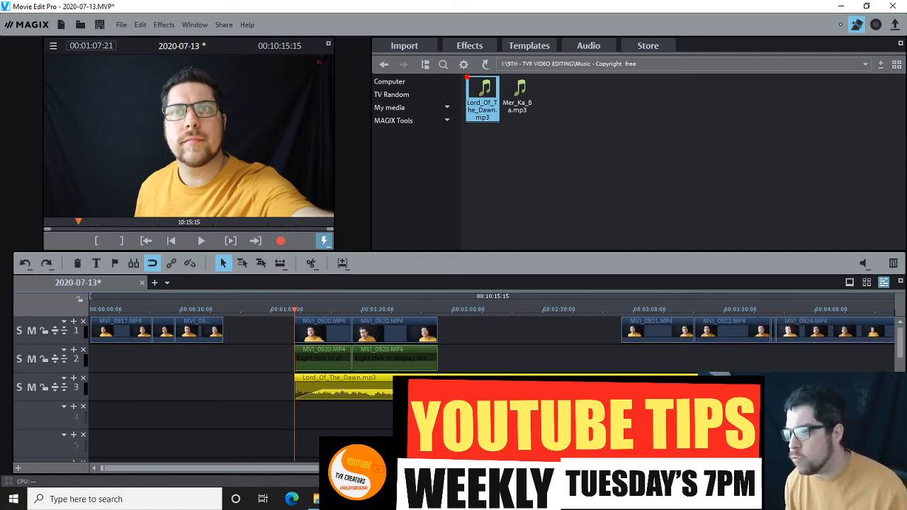
pyautogui.scroll(-2, 388, 379)
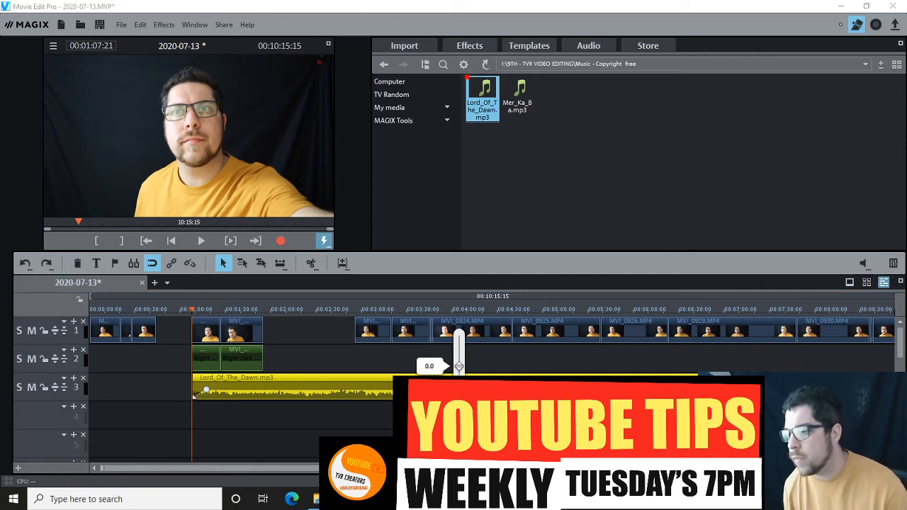
pyautogui.moveTo(459, 366); pyautogui.dragTo(459, 379)
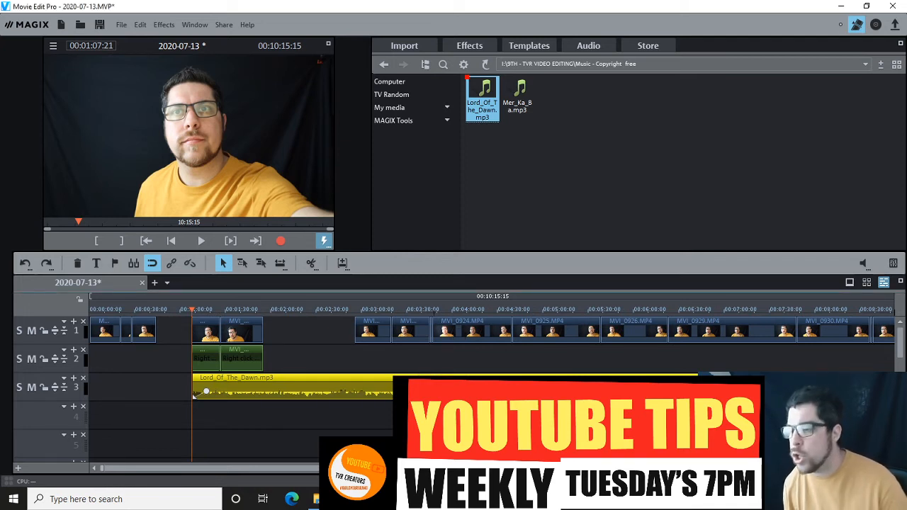
pyautogui.press('space')
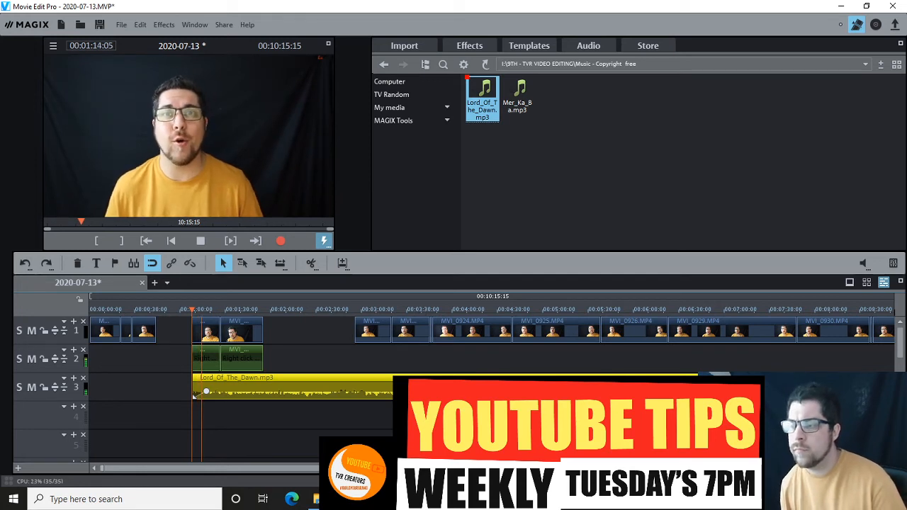
pyautogui.press('space')
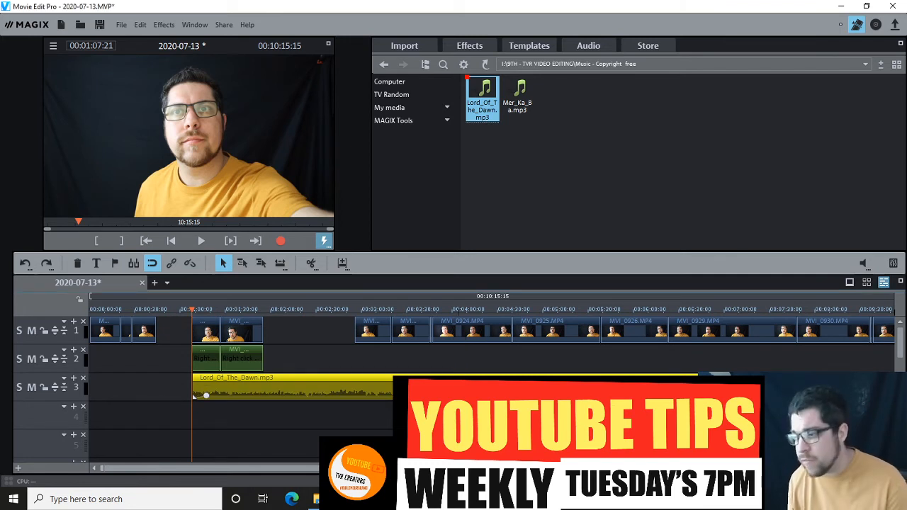
pyautogui.press('space')
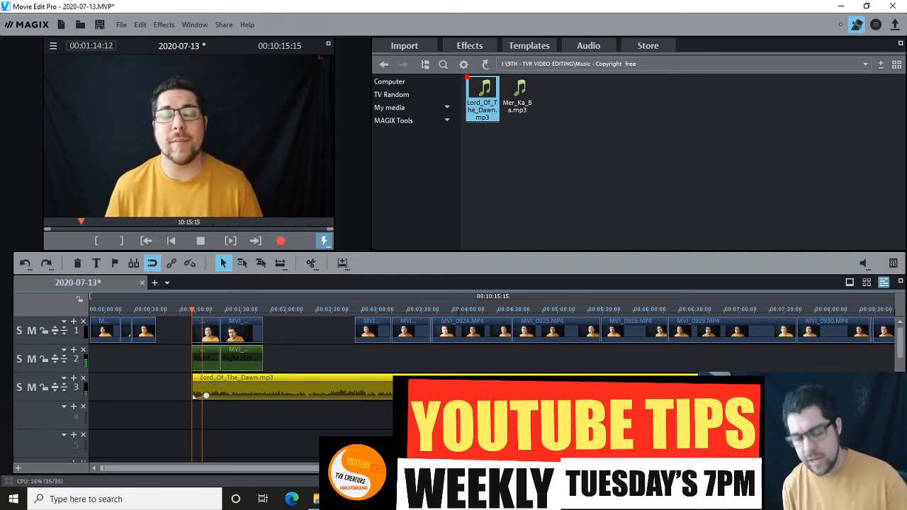
pyautogui.press('space')
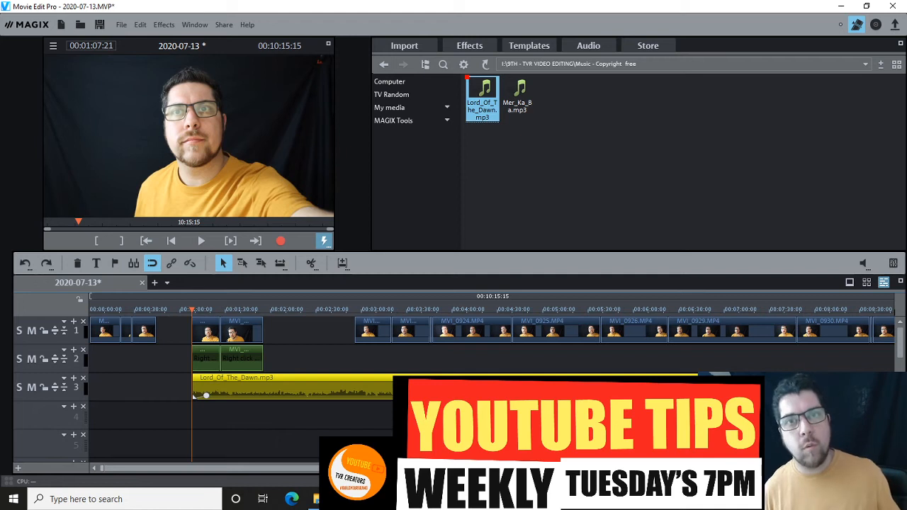
# Step: Raise the audio volume of the first MVI_0920 piece to 2.0 and play the mix from 00:01:07:21
pyautogui.moveTo(303, 315); pyautogui.dragTo(257, 374)
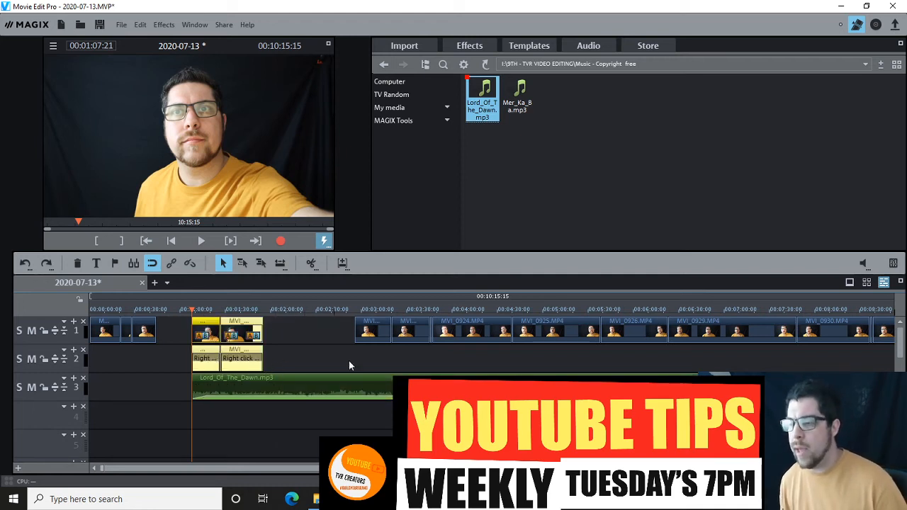
pyautogui.scroll(3, 806, 362)
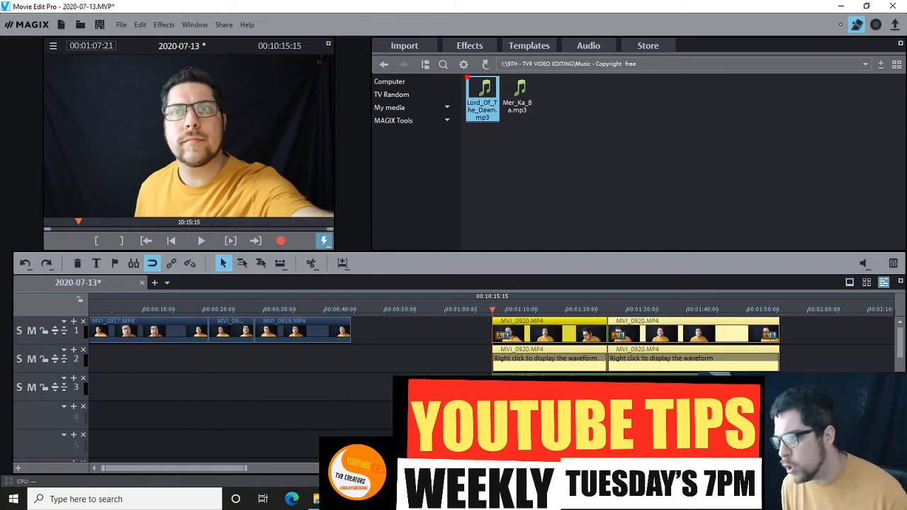
pyautogui.click(807, 359)
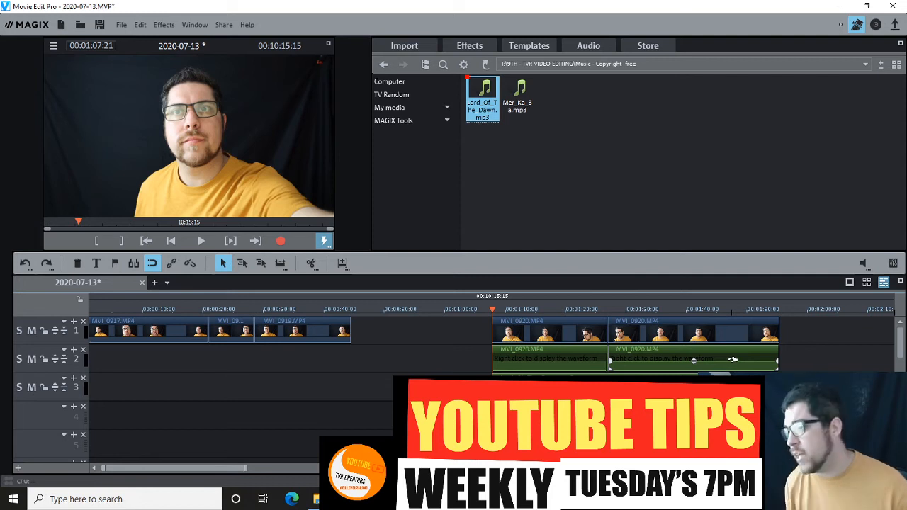
pyautogui.click(558, 362)
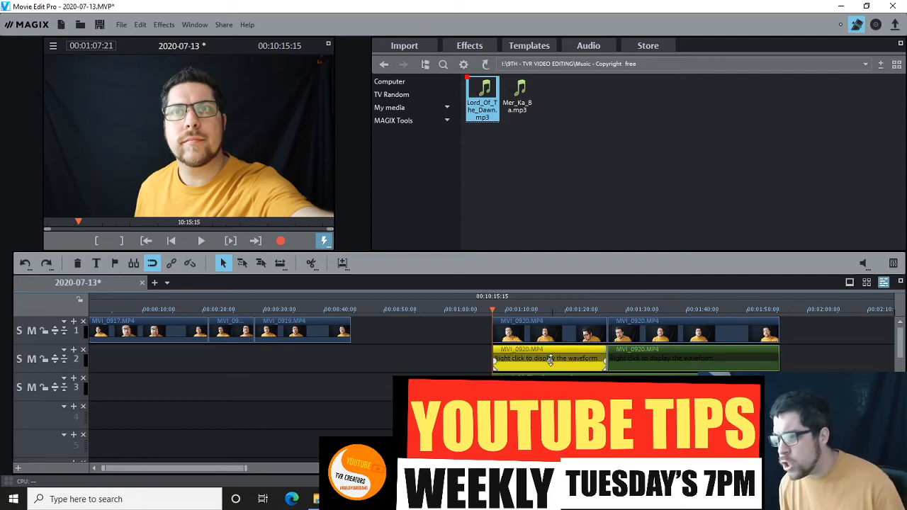
pyautogui.click(549, 359)
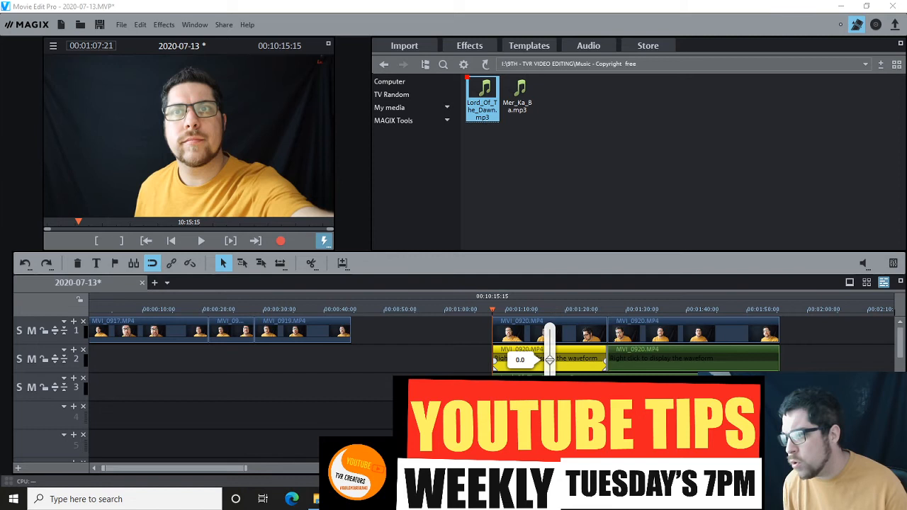
pyautogui.scroll(8, 549, 359)
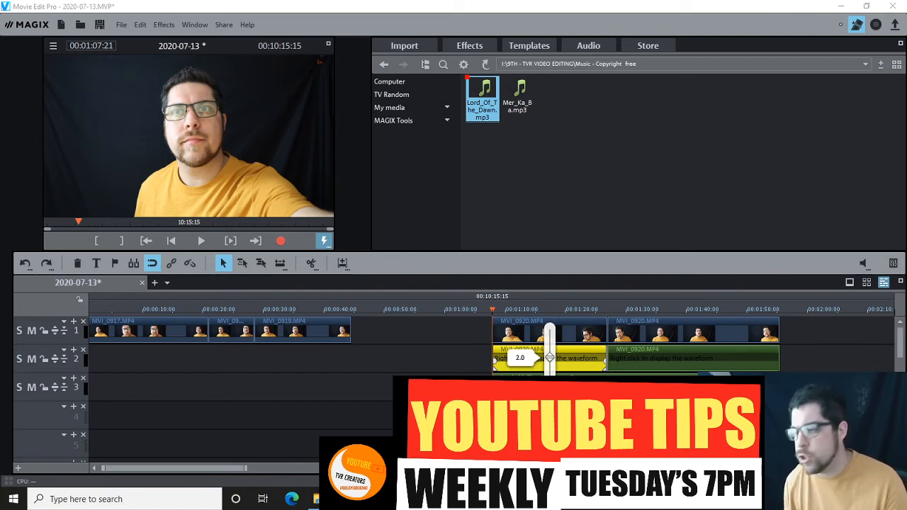
pyautogui.press('space')
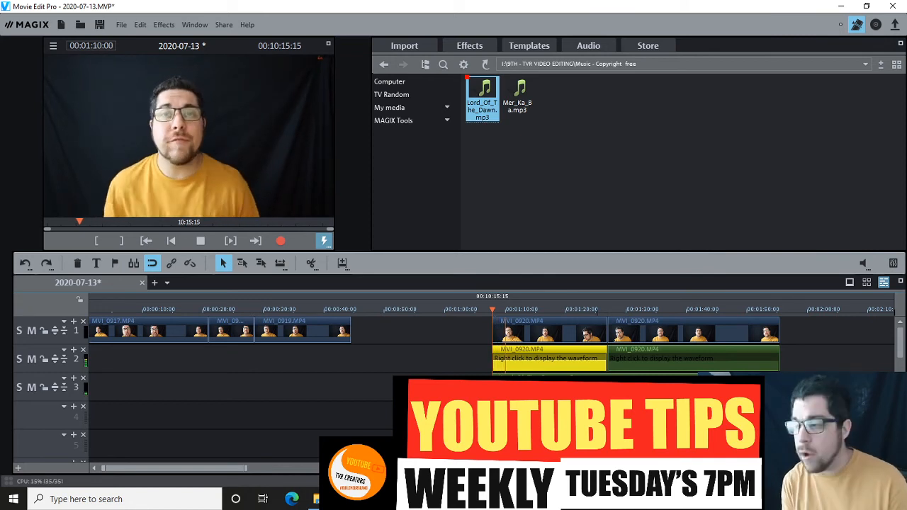
pyautogui.press('space')
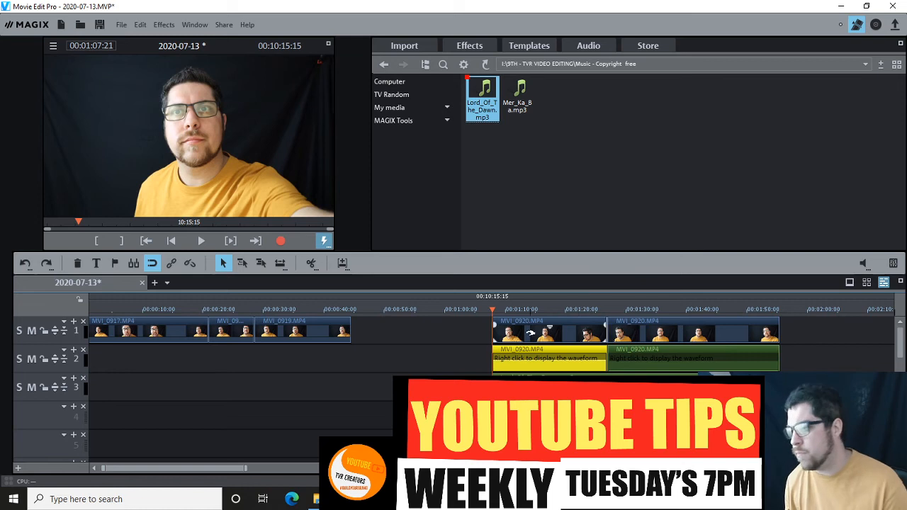
# Step: Play the speech and music mix from the start of the first MVI_0920 piece to check the balance
pyautogui.doubleClick(489, 309)
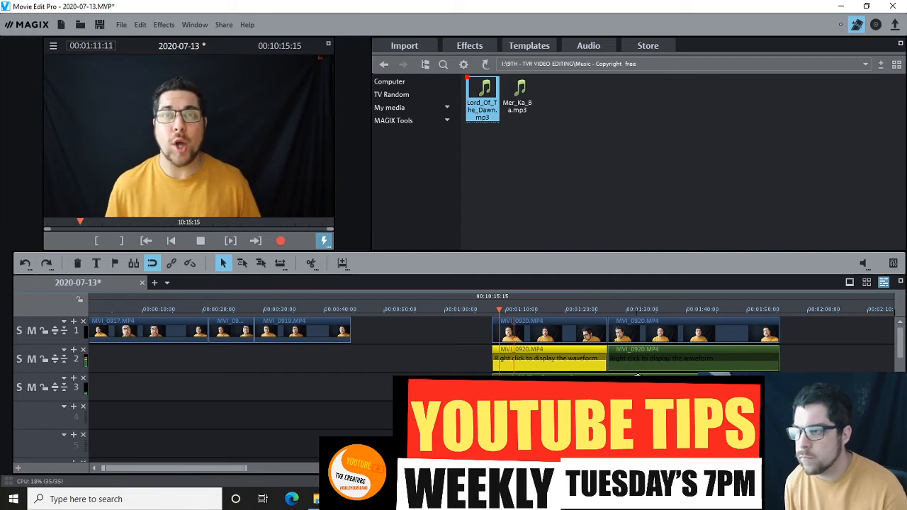
pyautogui.press('space')
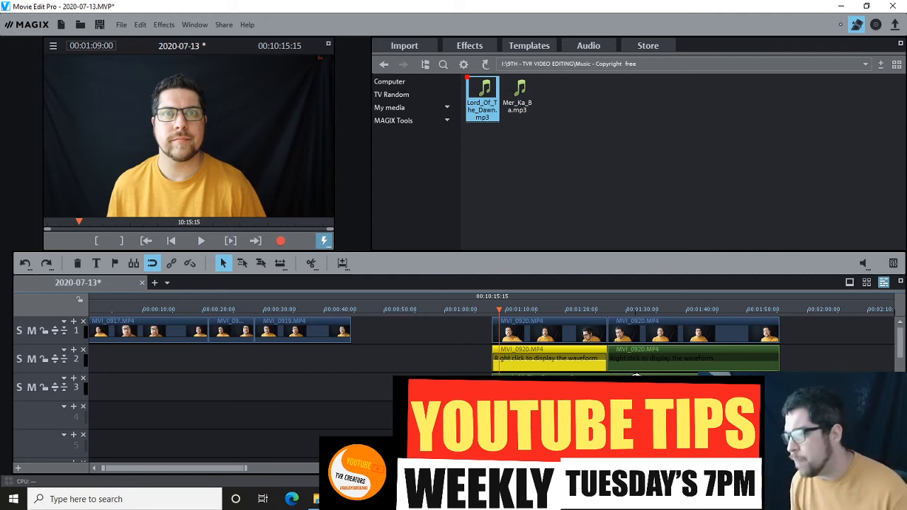
pyautogui.moveTo(828, 328); pyautogui.dragTo(572, 364)
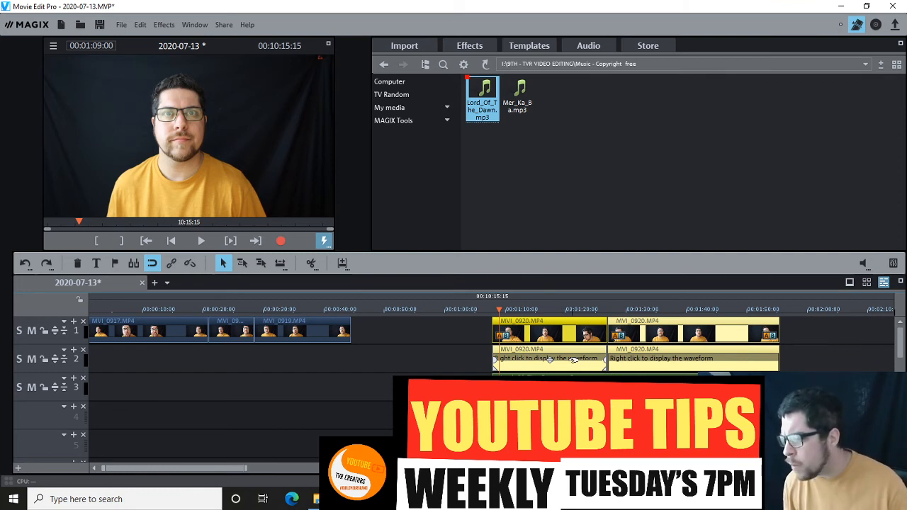
pyautogui.rightClick(574, 359)
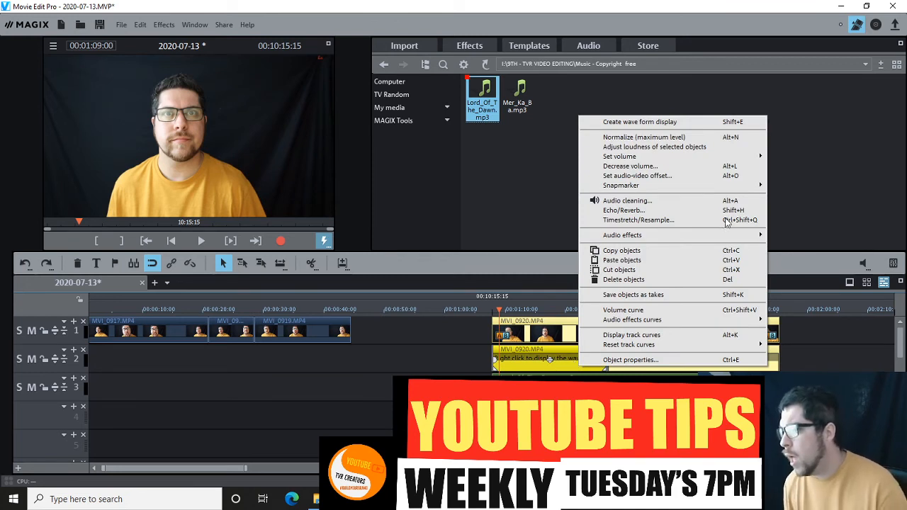
pyautogui.click(557, 340)
pyautogui.moveTo(808, 328); pyautogui.dragTo(587, 358)
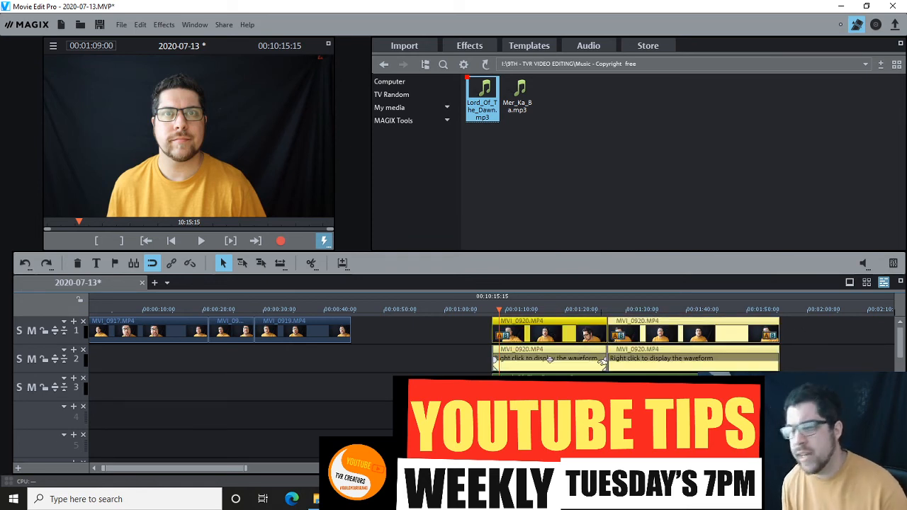
pyautogui.click(548, 361)
pyautogui.moveTo(551, 387); pyautogui.dragTo(551, 358)
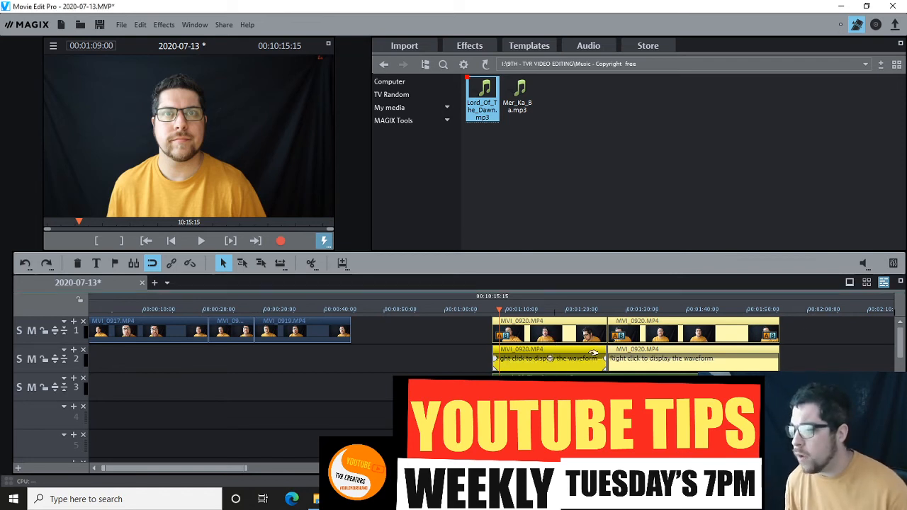
pyautogui.click(825, 324)
pyautogui.click(572, 362)
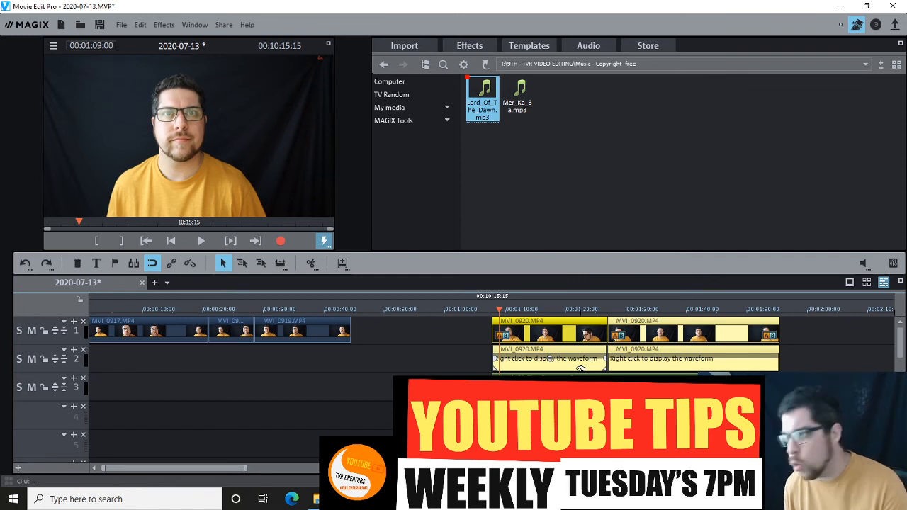
pyautogui.rightClick(574, 368)
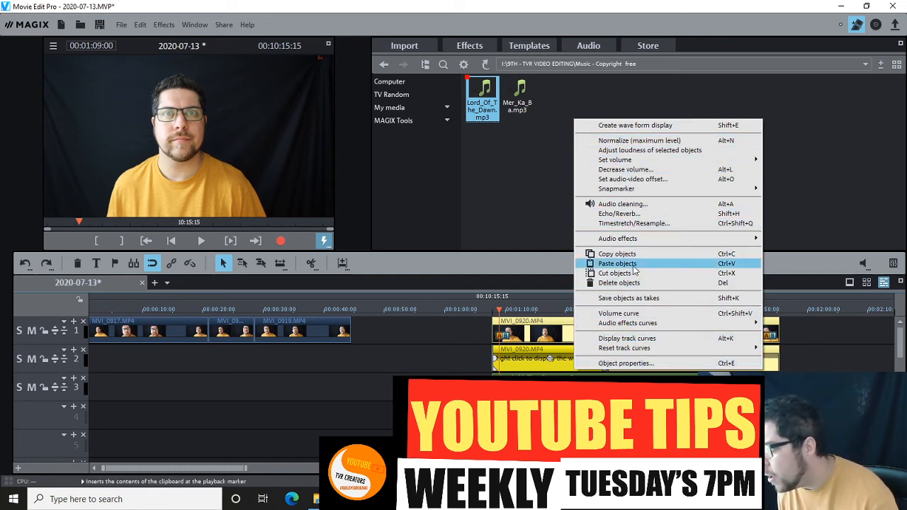
pyautogui.click(810, 348)
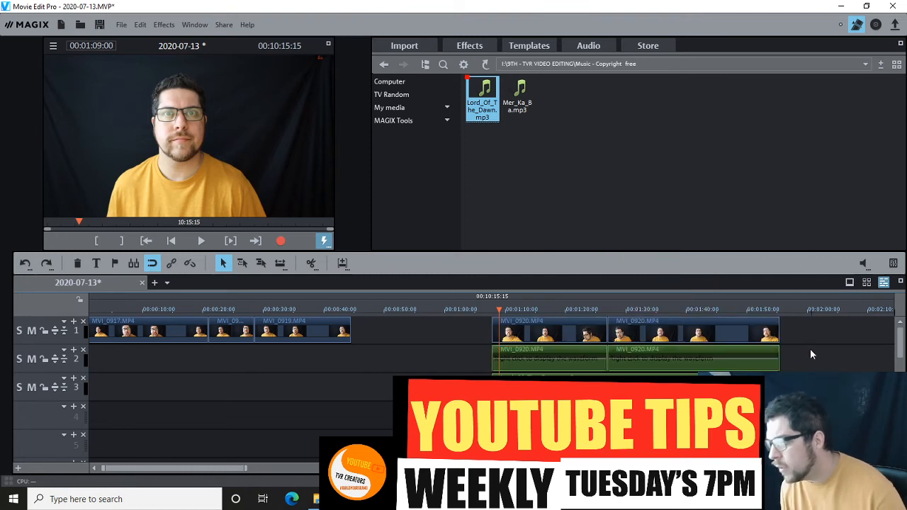
# Step: Ungroup the second MVI_0920 piece's video from its audio and check that each part can be selected separately
pyautogui.click(592, 359)
pyautogui.click(624, 359)
pyautogui.rightClick(646, 359)
pyautogui.click(193, 262)
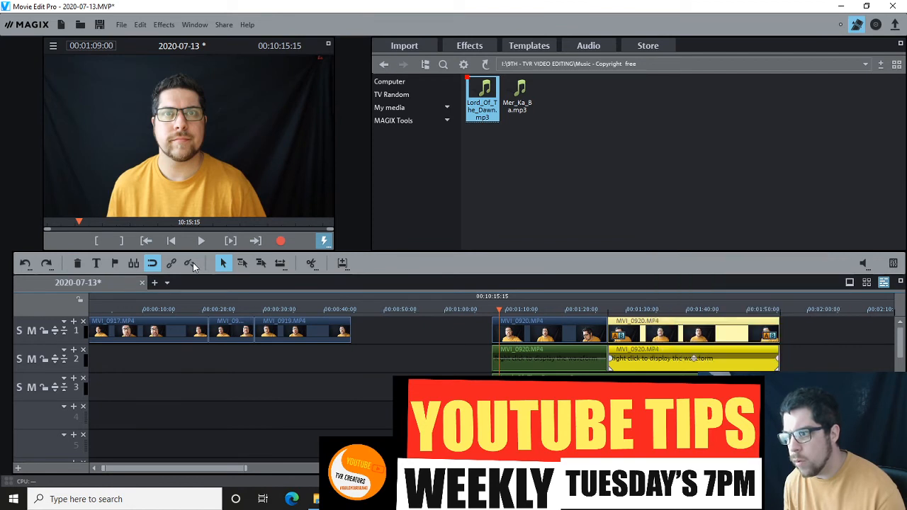
pyautogui.click(652, 331)
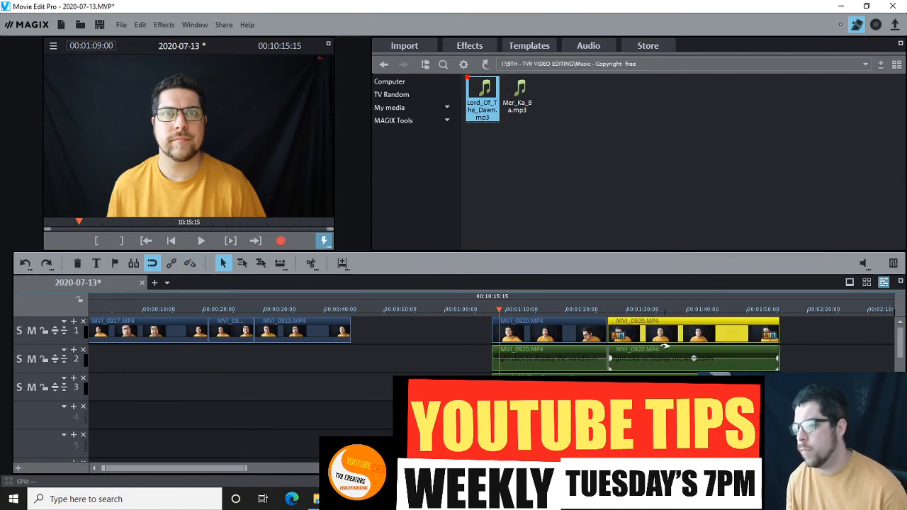
pyautogui.click(659, 350)
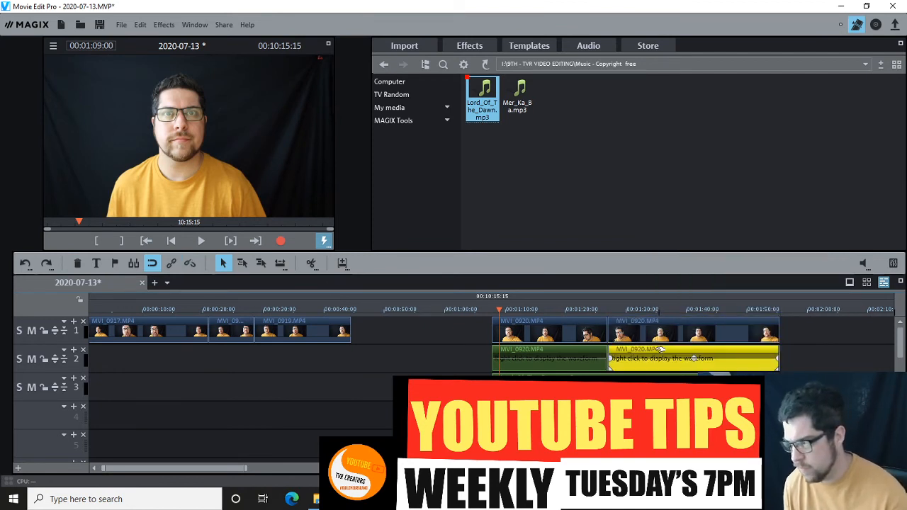
pyautogui.click(855, 334)
pyautogui.click(657, 349)
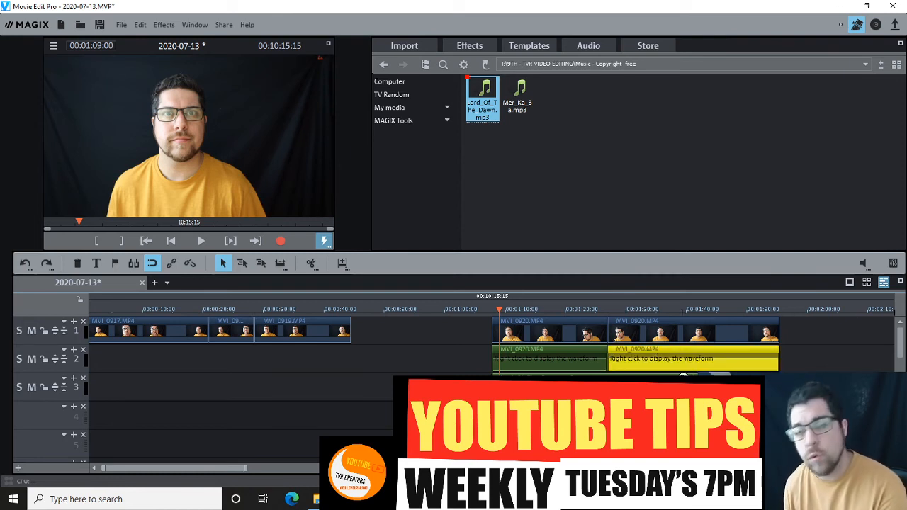
# Step: Save the project and delete the separated audio of both MVI_0920 pieces from track 2
pyautogui.hotkey('ctrl', 's')
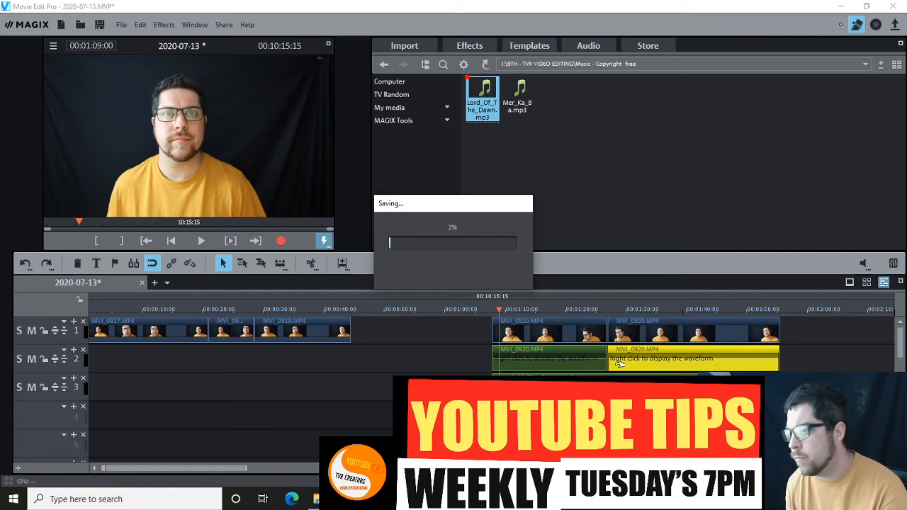
pyautogui.press('Delete')
pyautogui.click(581, 360)
pyautogui.press('Delete')
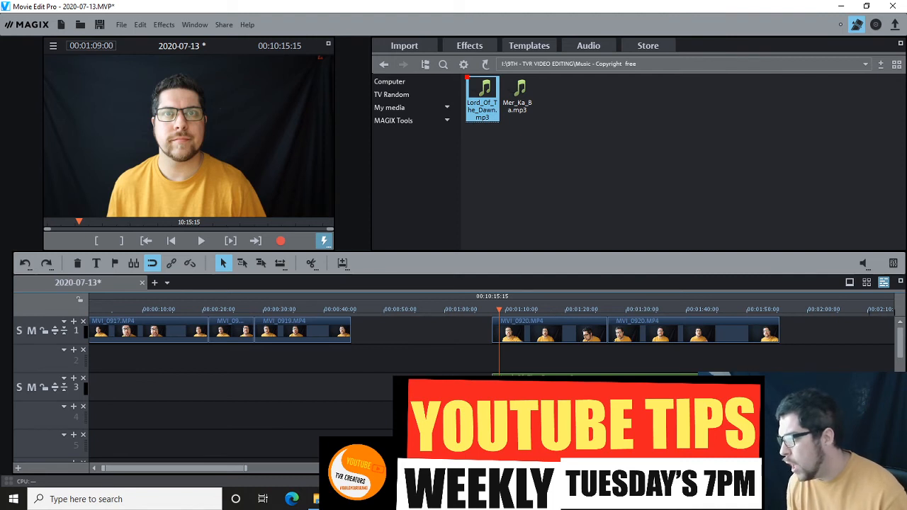
# Step: Move Lord_Of_The_Dawn.mp3 up to track 2, directly beneath the MVI_0920 pieces
pyautogui.click(811, 312)
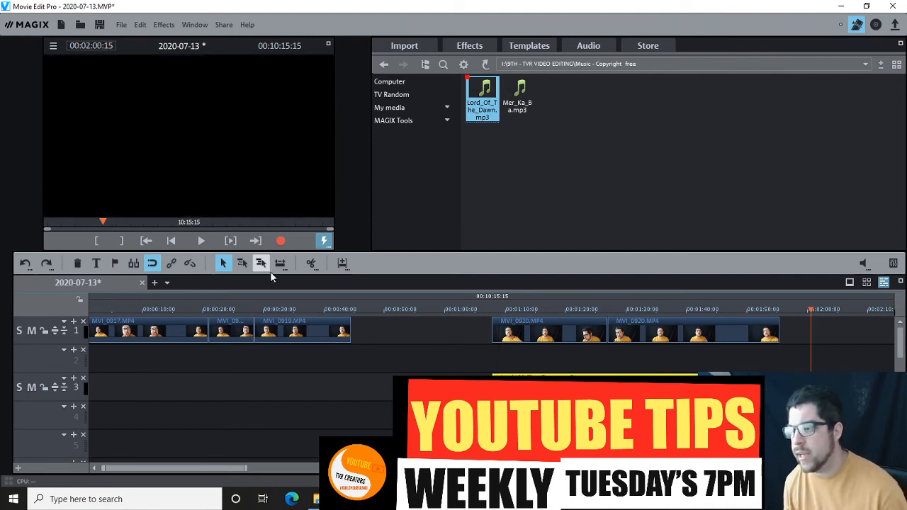
pyautogui.click(788, 367)
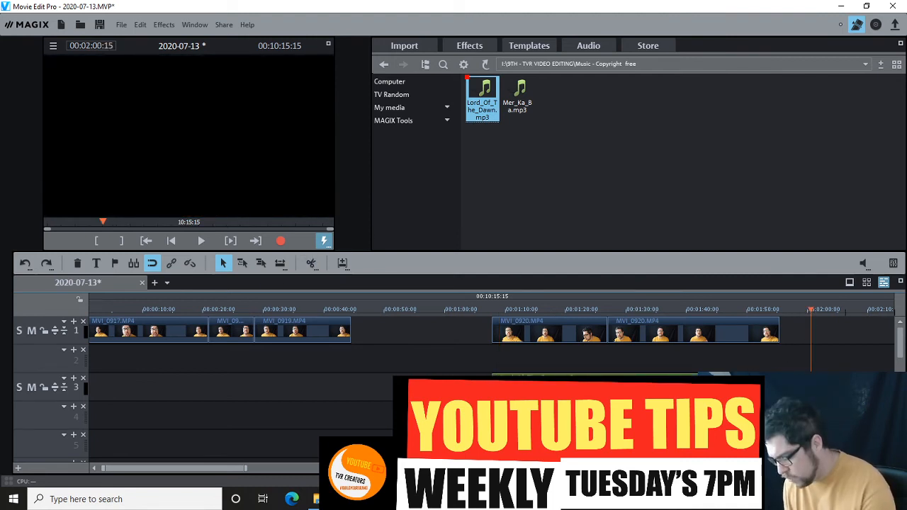
pyautogui.moveTo(677, 386); pyautogui.dragTo(669, 367)
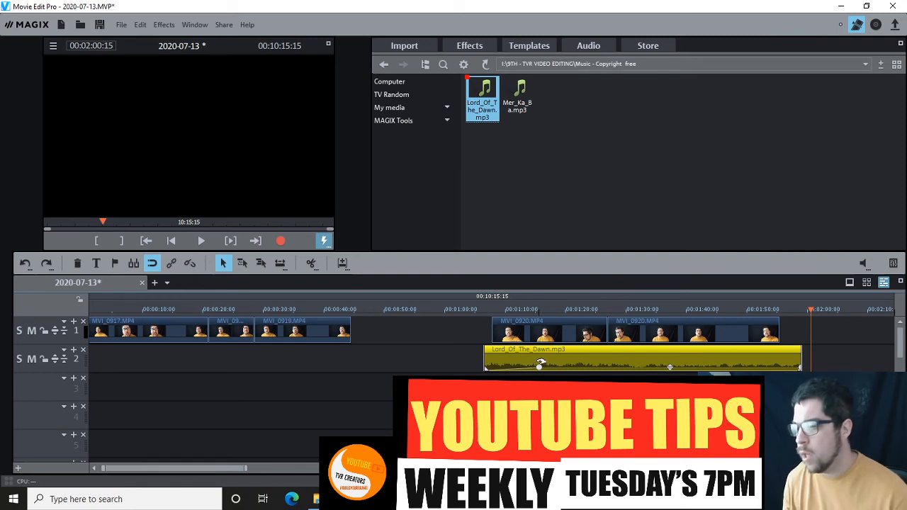
# Step: Raise the volume of Lord_Of_The_Dawn.mp3 and play the MVI_0920 section with the music
pyautogui.moveTo(668, 368); pyautogui.dragTo(668, 308)
pyautogui.click(519, 309)
pyautogui.press('space')
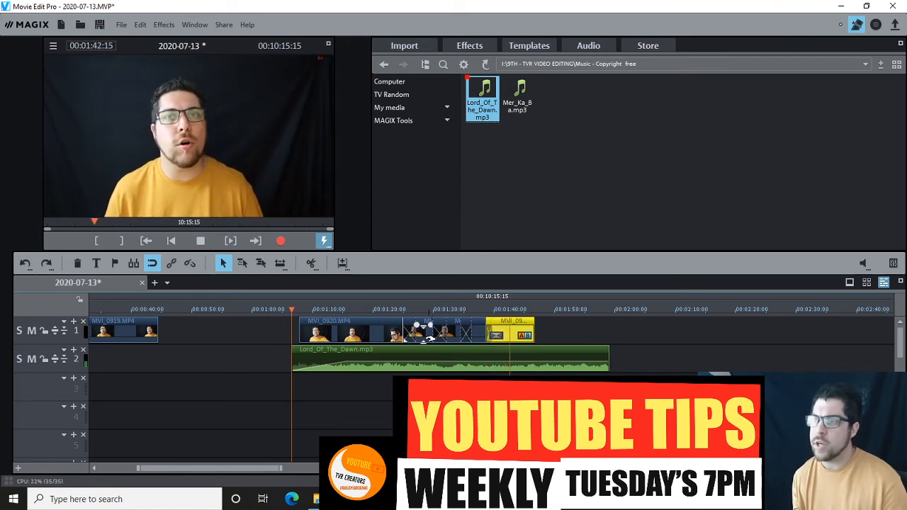
pyautogui.press('space')
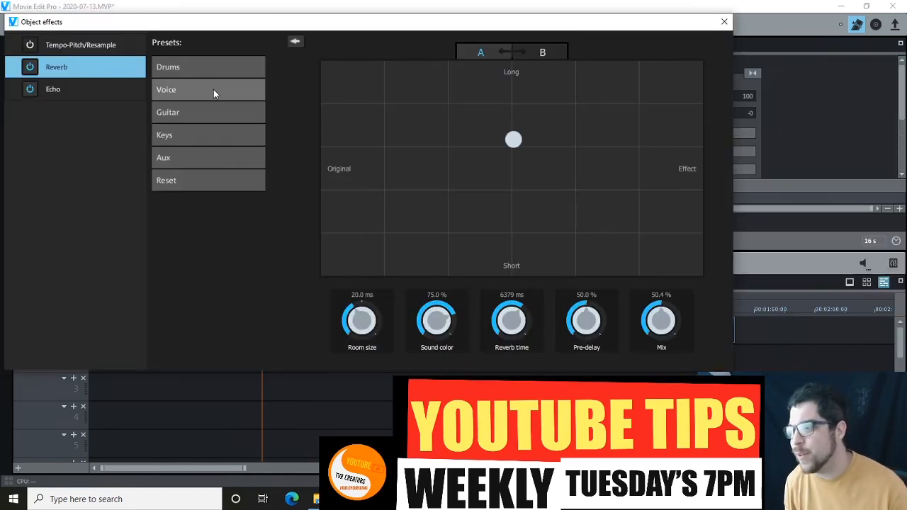
# Step: Look through the Voice and Drums preset groups of the Reverb effect
pyautogui.click(213, 89)
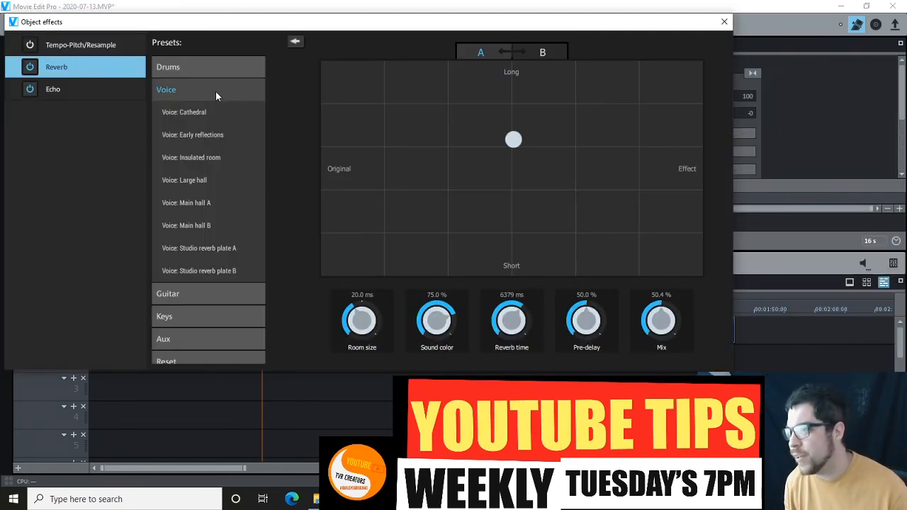
pyautogui.click(191, 66)
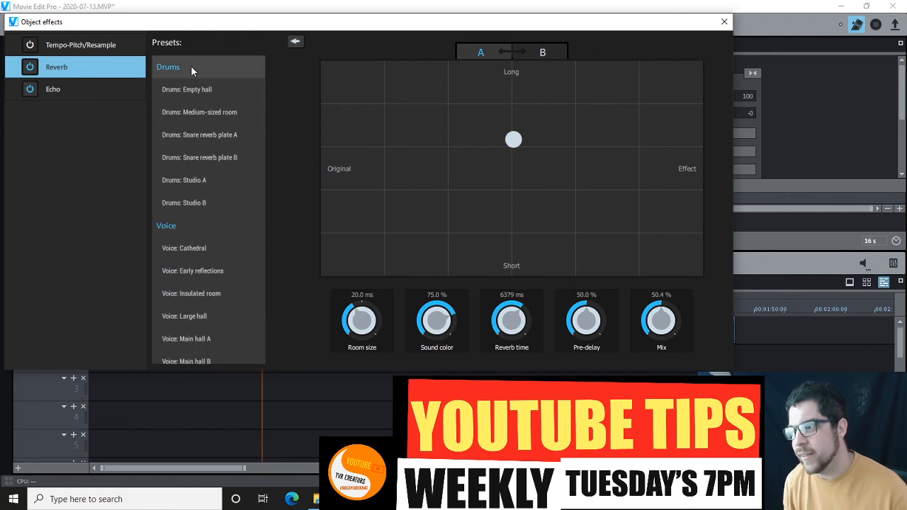
pyautogui.click(223, 90)
pyautogui.click(224, 157)
# Step: Apply the Simple echo preset to the MVI_0919 clip and play the result from 00:00:28:14
pyautogui.click(127, 95)
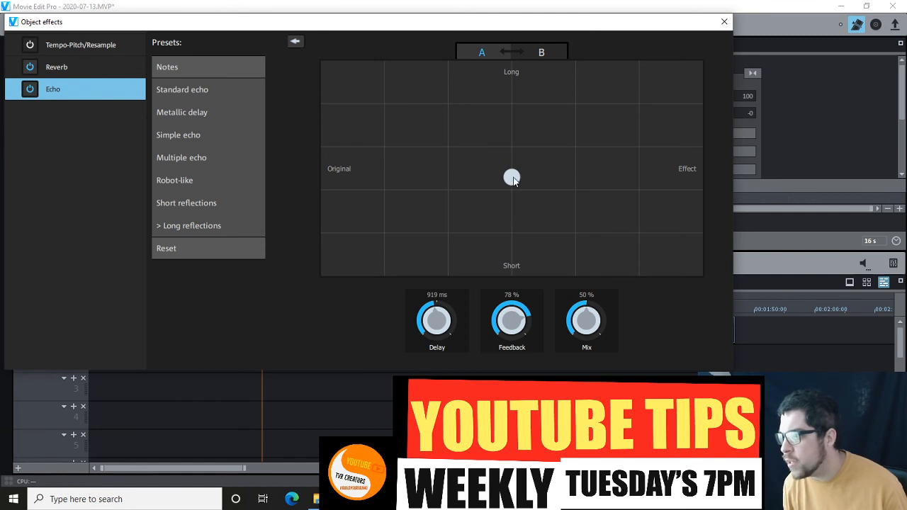
pyautogui.click(178, 135)
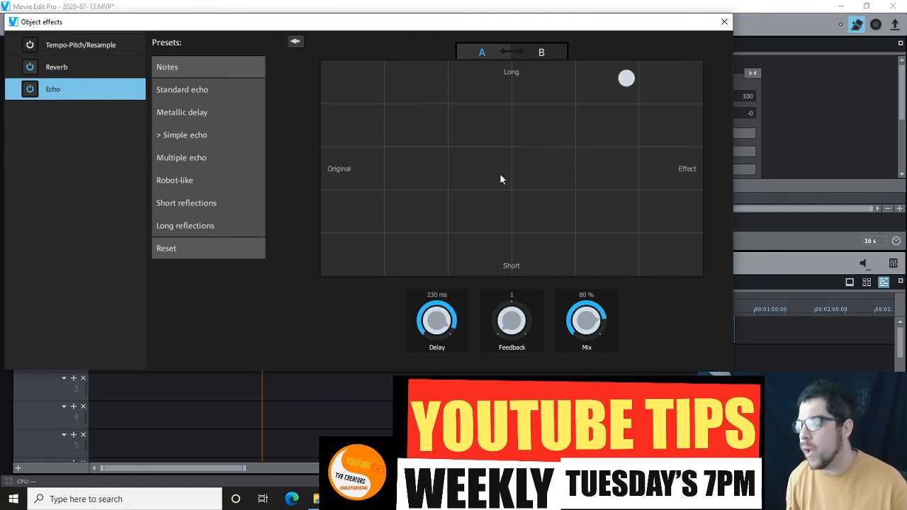
pyautogui.click(724, 22)
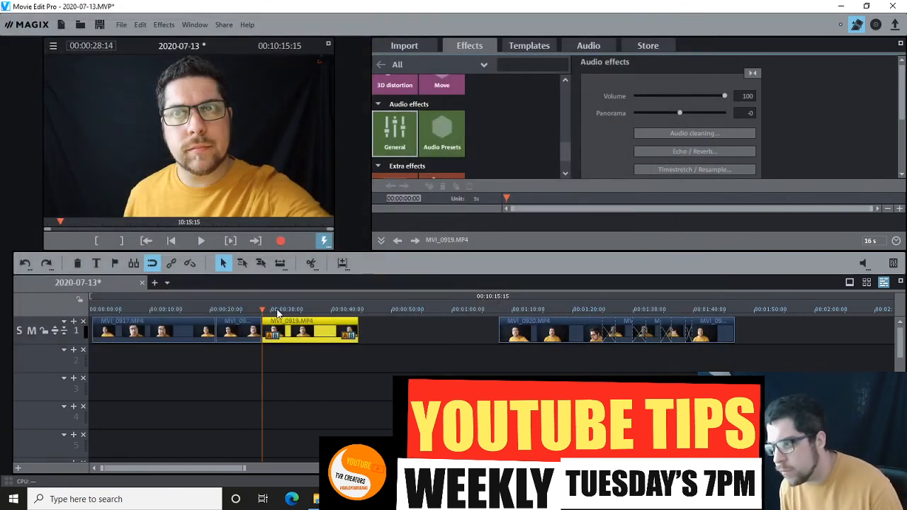
pyautogui.press('space')
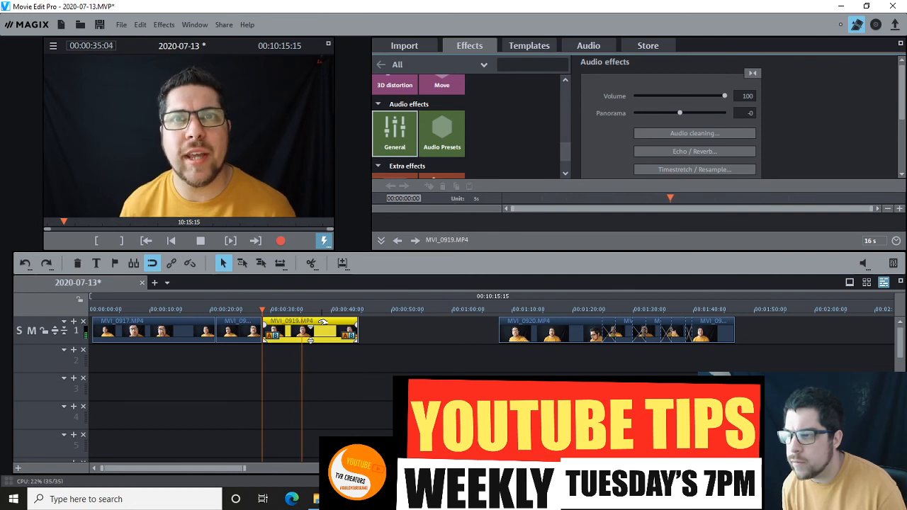
pyautogui.press('space')
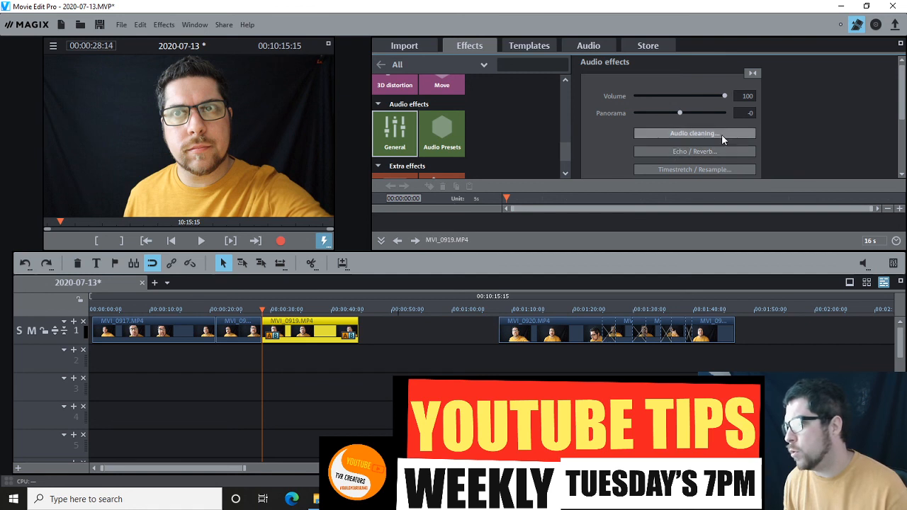
# Step: Open the audio cleaning settings for the MVI_0919 clip
pyautogui.moveTo(902, 112); pyautogui.dragTo(870, 115)
pyautogui.click(729, 102)
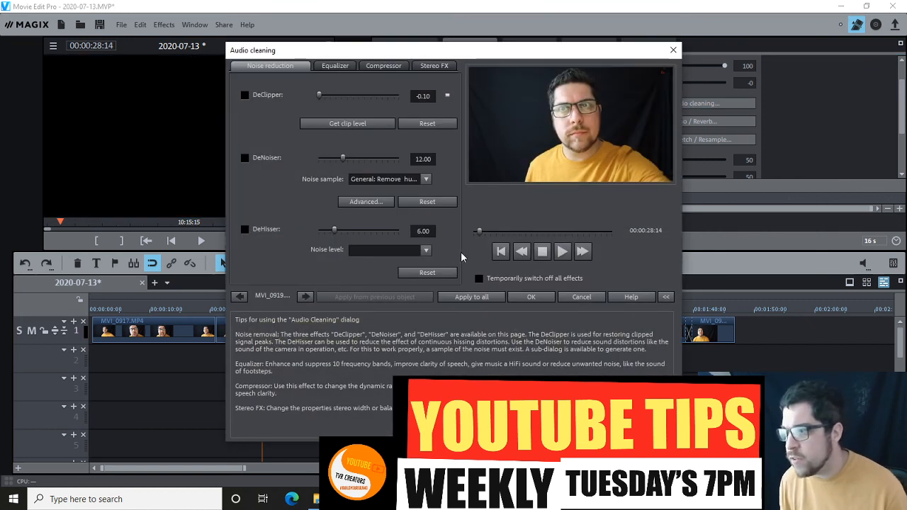